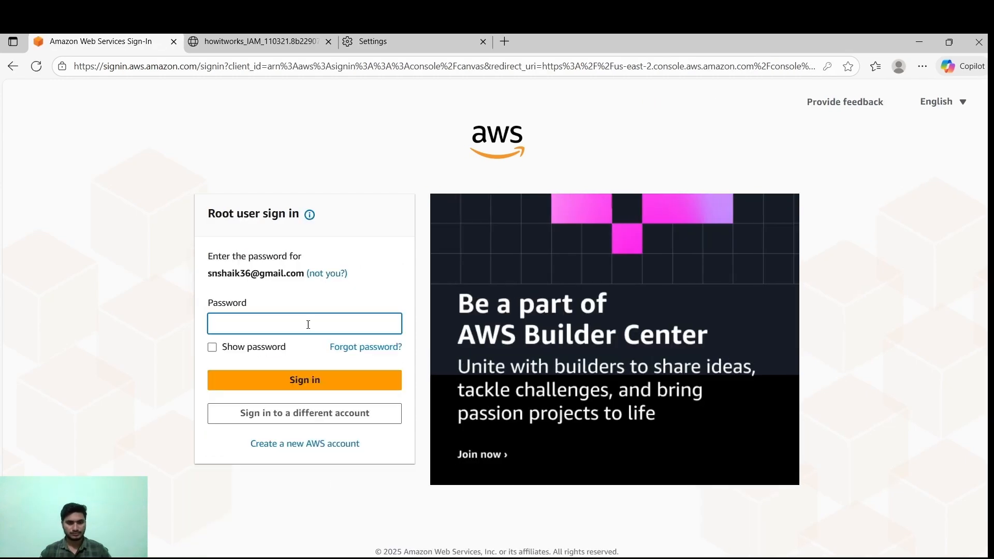
Step: Sign in to the AWS console with the account's sign-in credentials and the MFA code
key(ctrl+v)
key(Return)
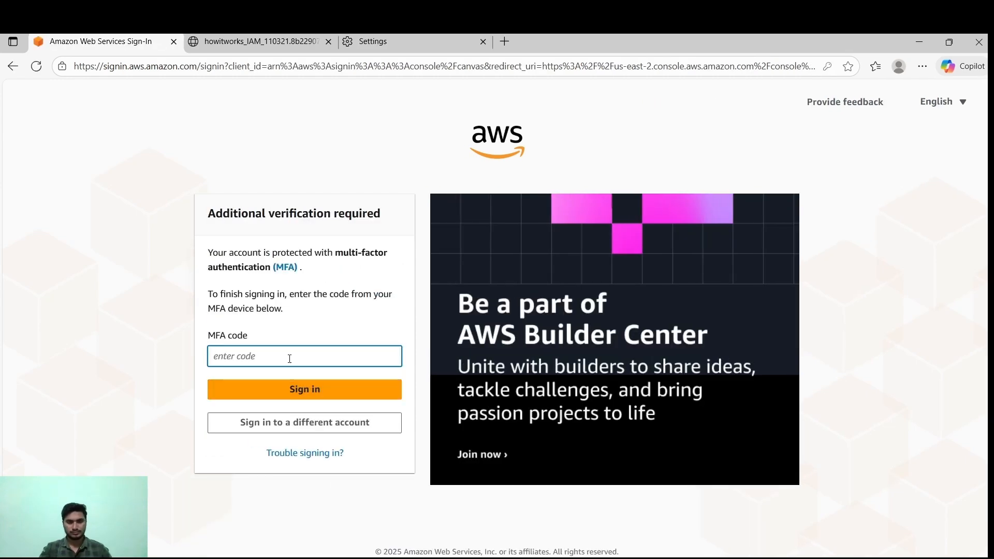
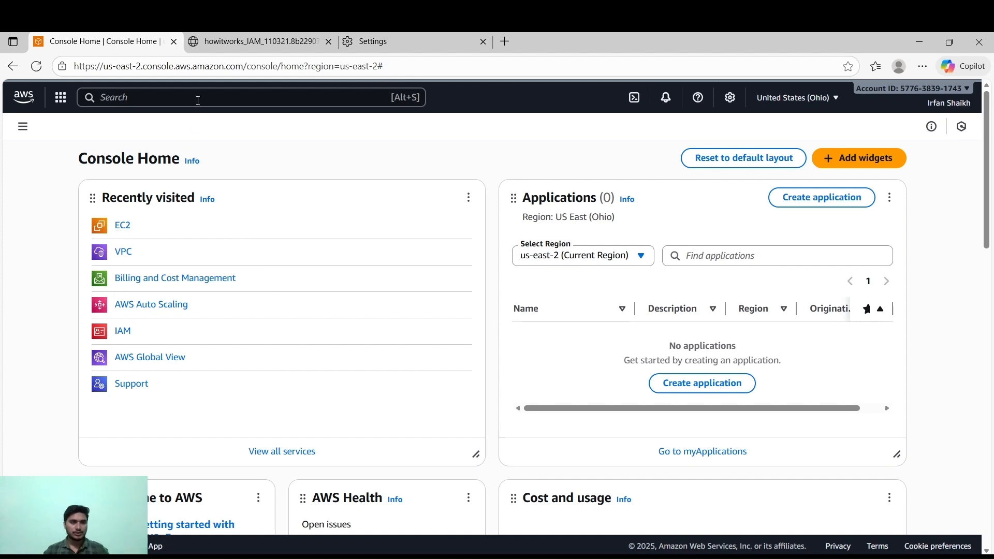
Step: Search the console's services for IAM and open the IAM dashboard
click(198, 100)
text(I)
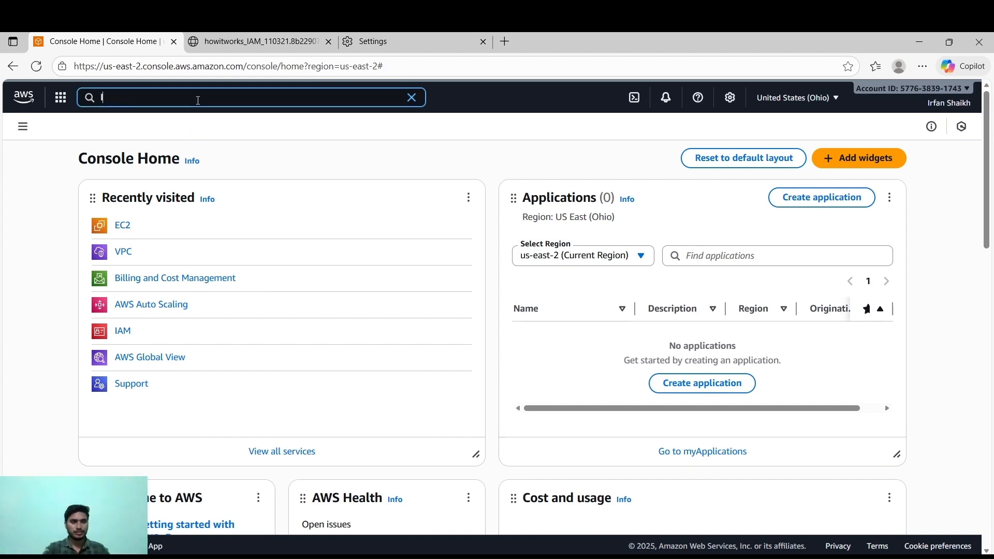
text(AM)
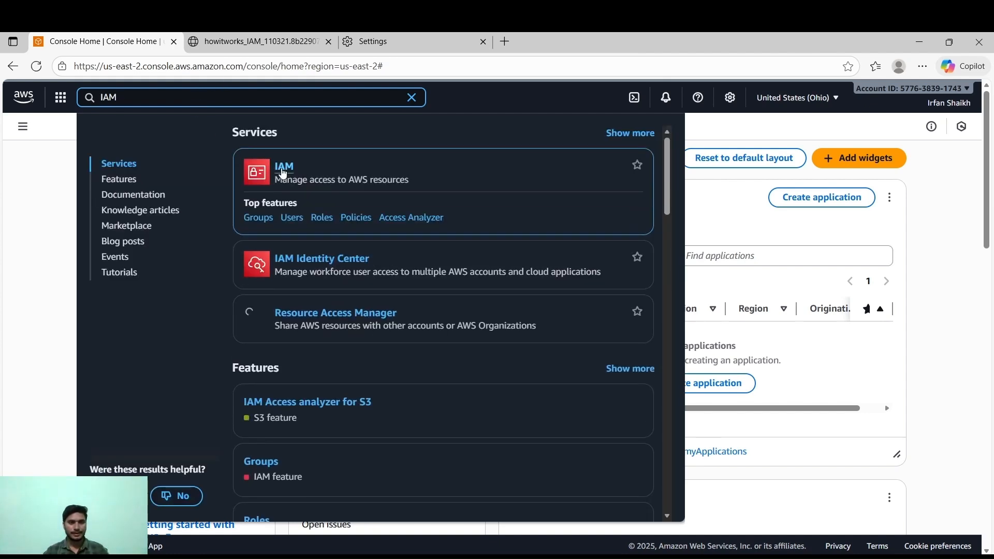
click(282, 170)
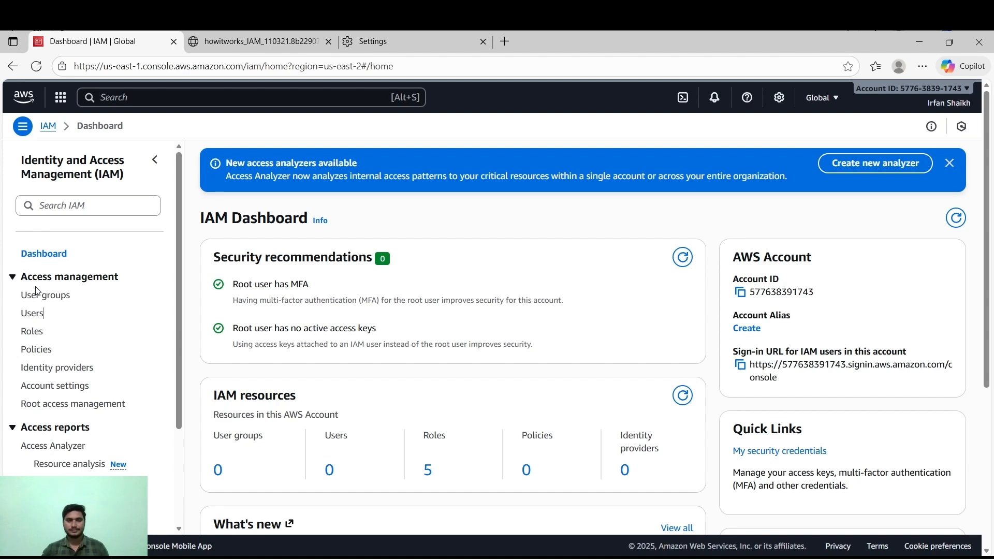
Step: Start creating a new IAM user group and name it DevelopersGroup
click(56, 299)
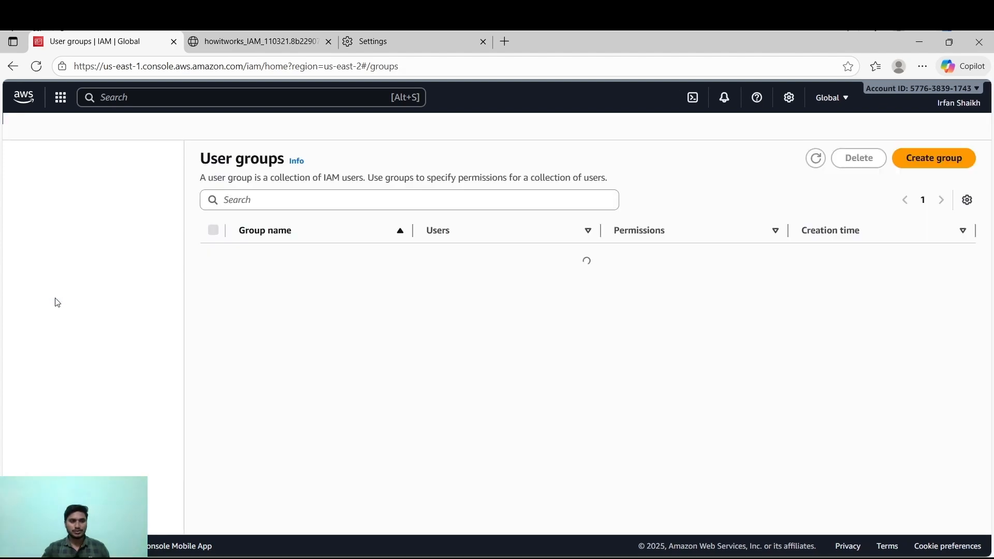
click(930, 163)
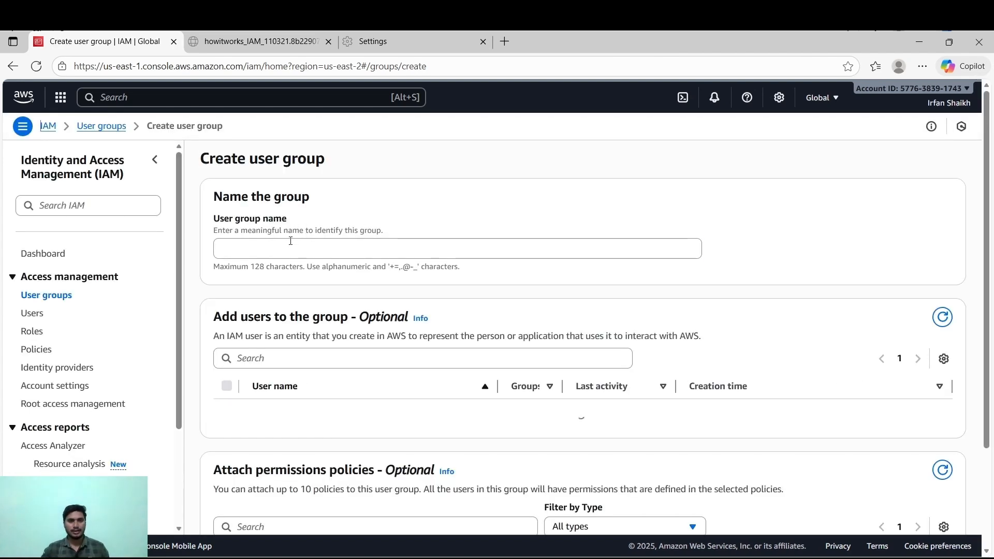
click(290, 240)
text(D)
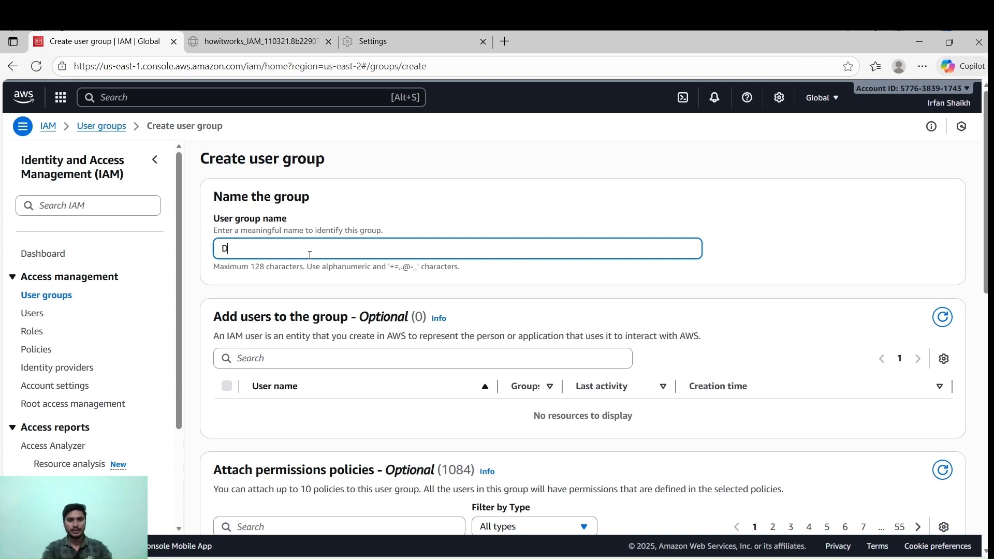
text(evelopersGroup)
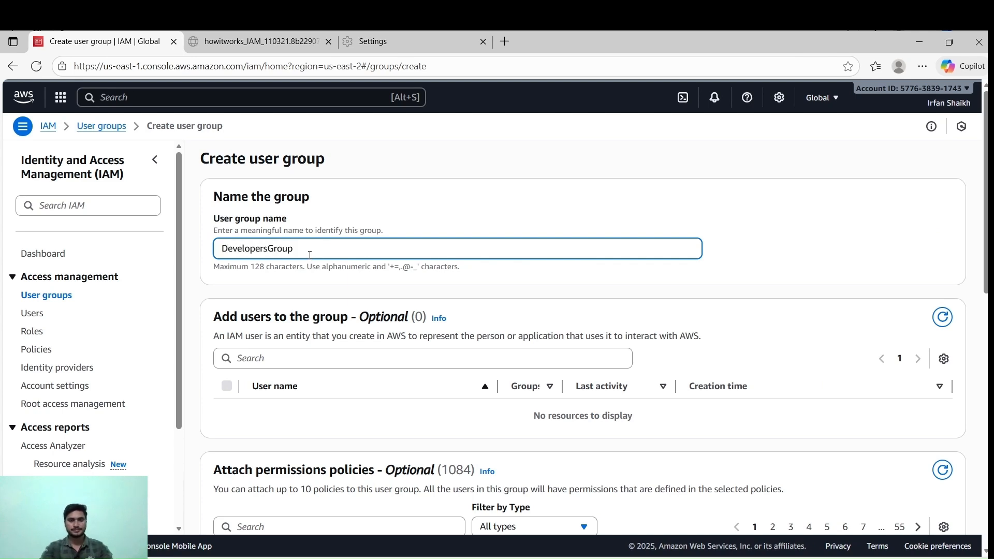
Step: Search the permissions policies for Ec2read and select the Amazon EC2 read-only access policy for the group
scroll(309, 255, down, 1)
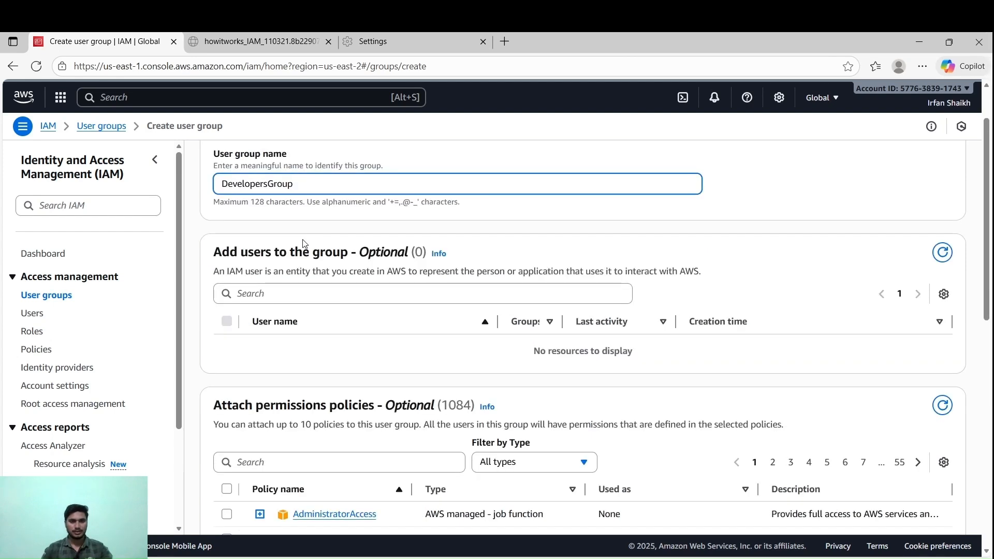
scroll(305, 243, down, 4)
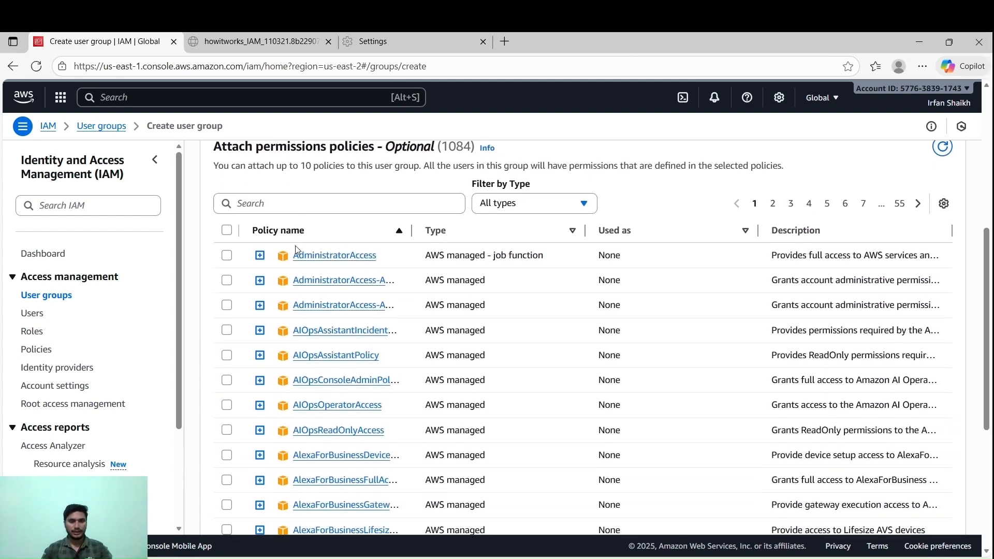
click(288, 199)
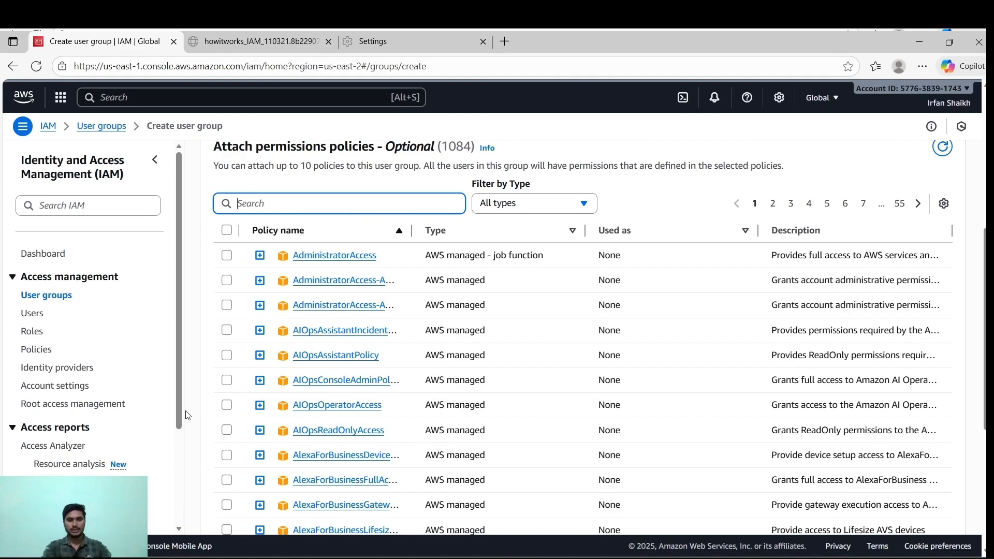
text(Ec2read)
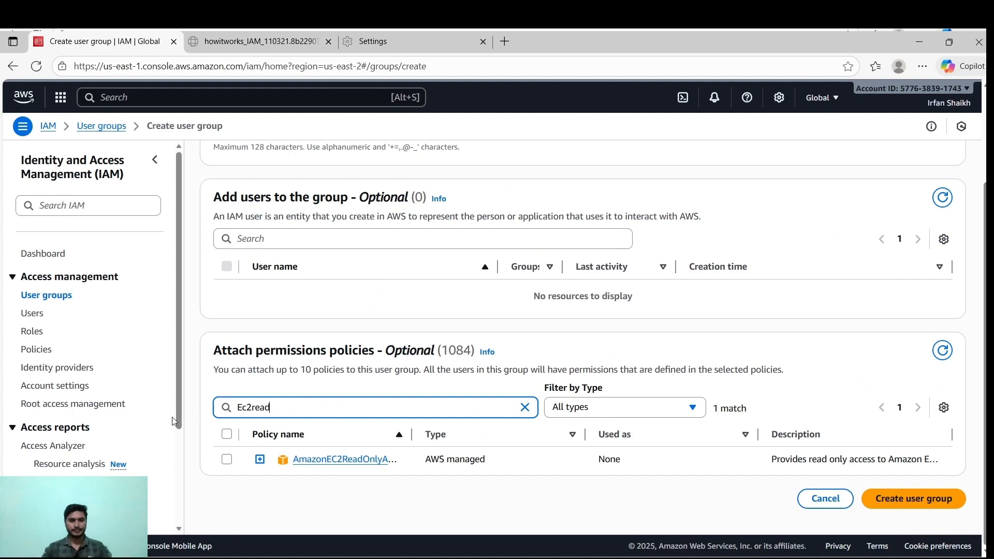
click(226, 459)
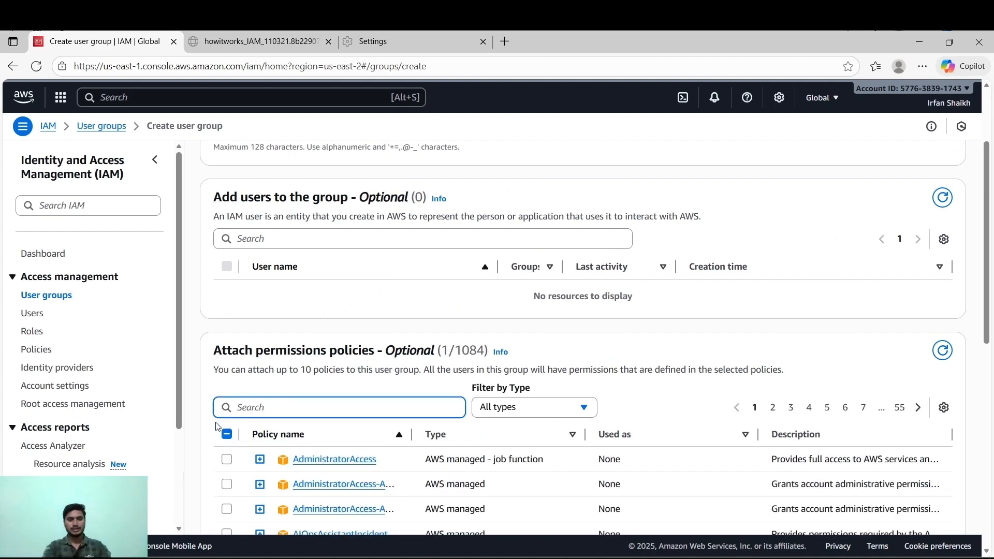
Step: Search the policies for s3, add AmazonS3FullAccess to the selection, and create the user group
text(s3)
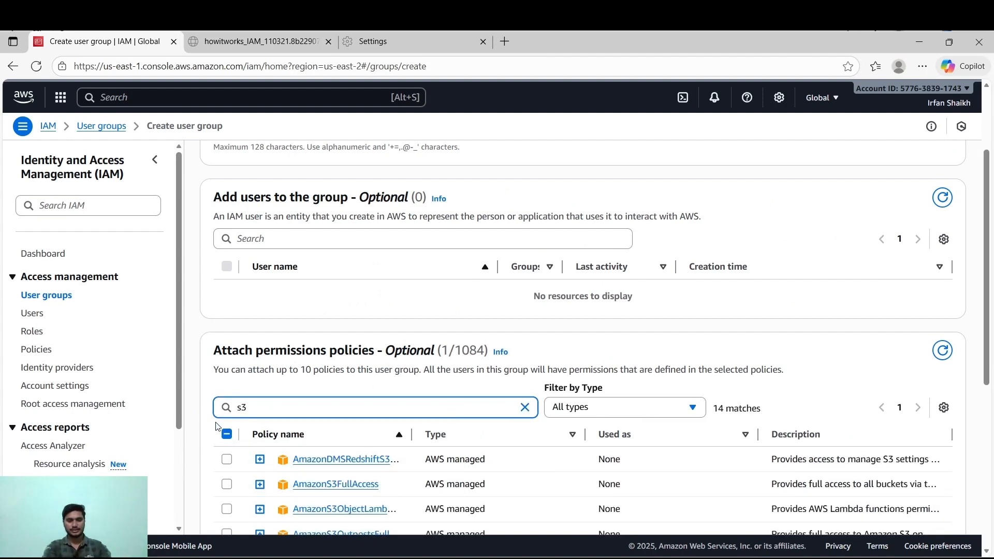
click(227, 483)
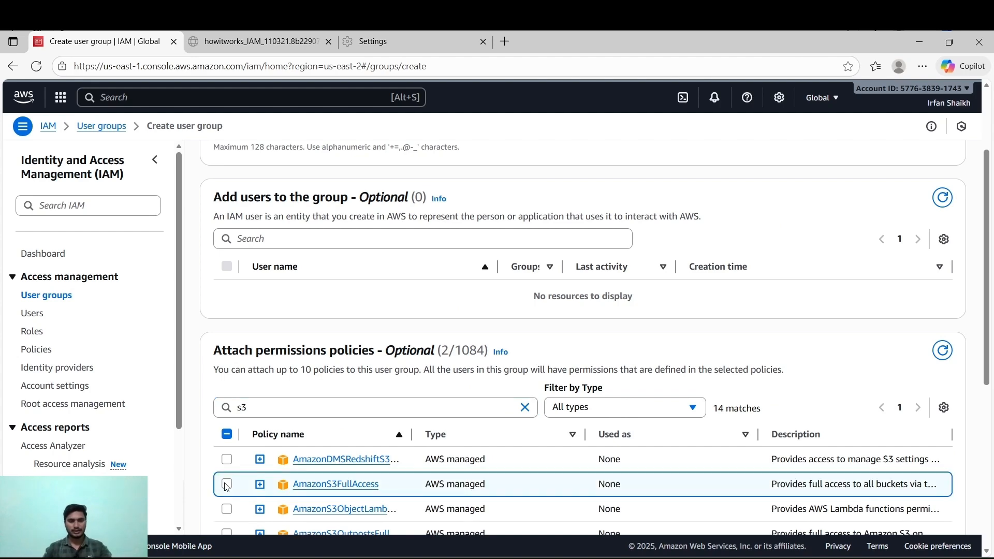
scroll(324, 448, down, 6)
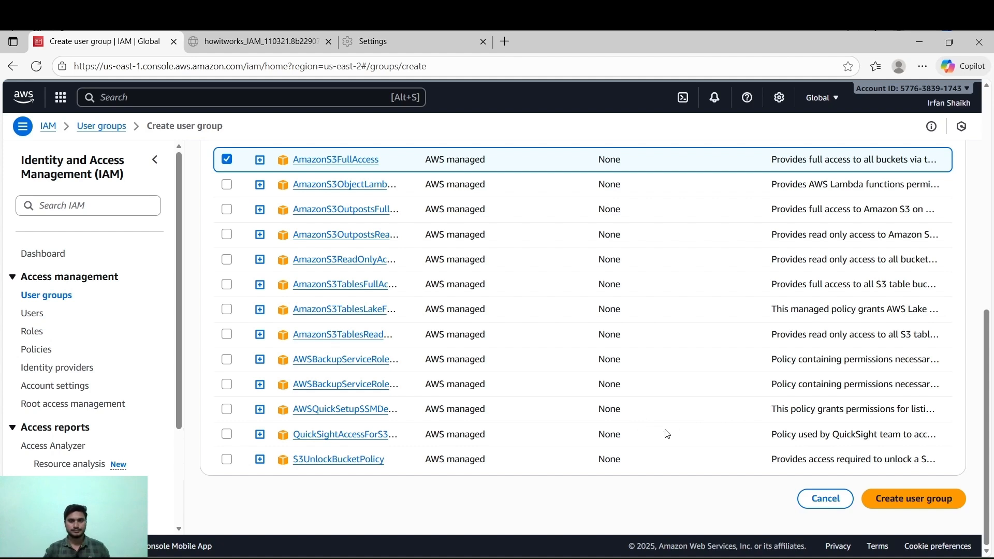
scroll(672, 428, up, 3)
scroll(673, 427, up, 4)
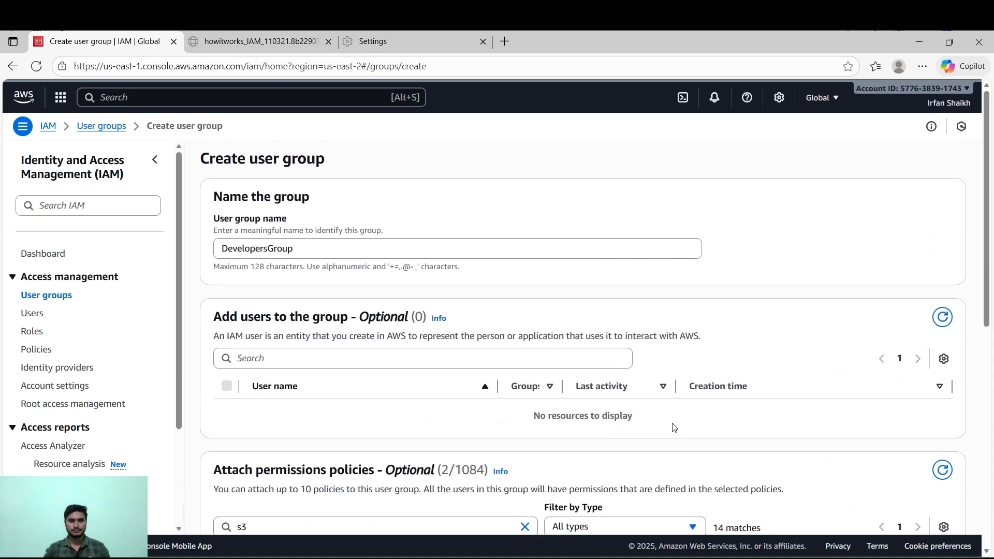
scroll(673, 427, down, 7)
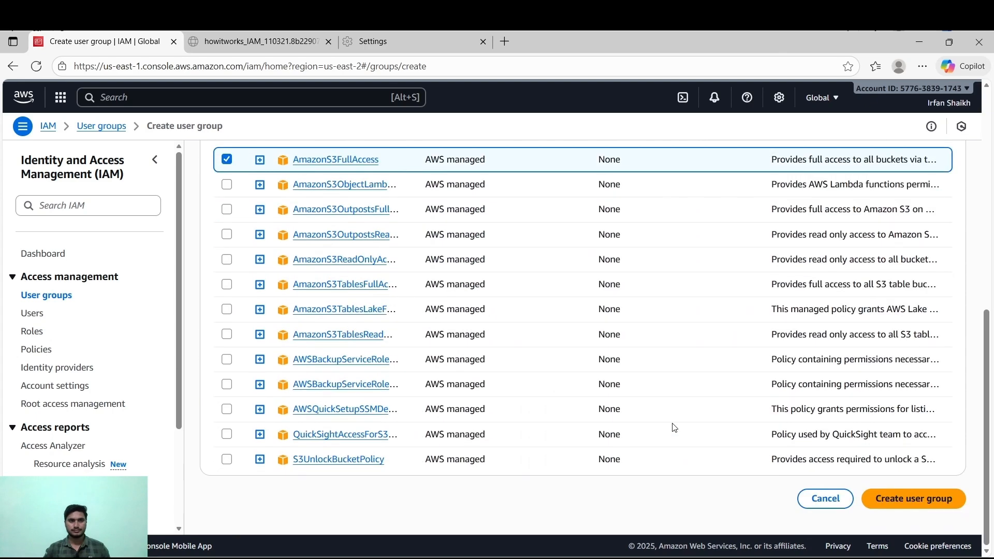
click(891, 500)
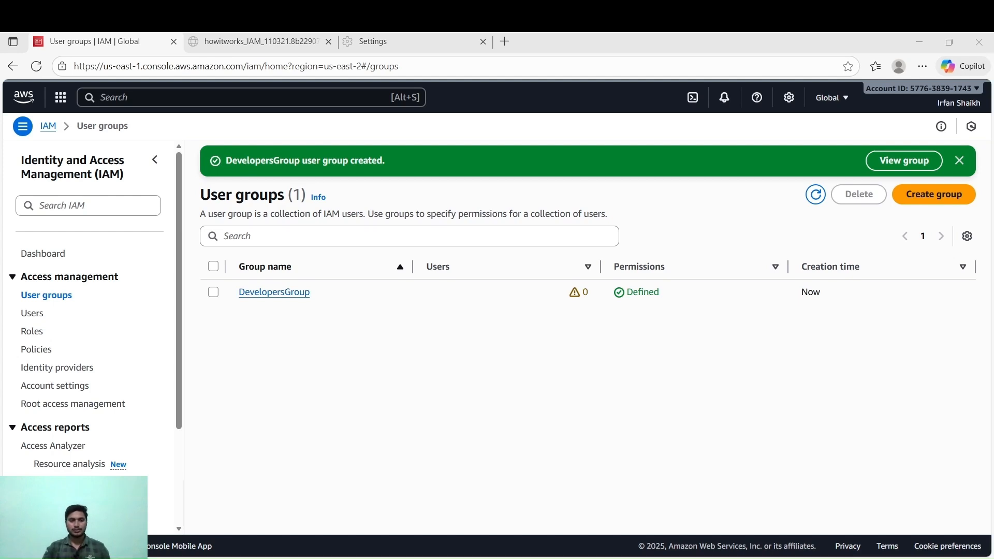
Step: Start creating a new IAM user and enter the person's first name as the user name
click(32, 313)
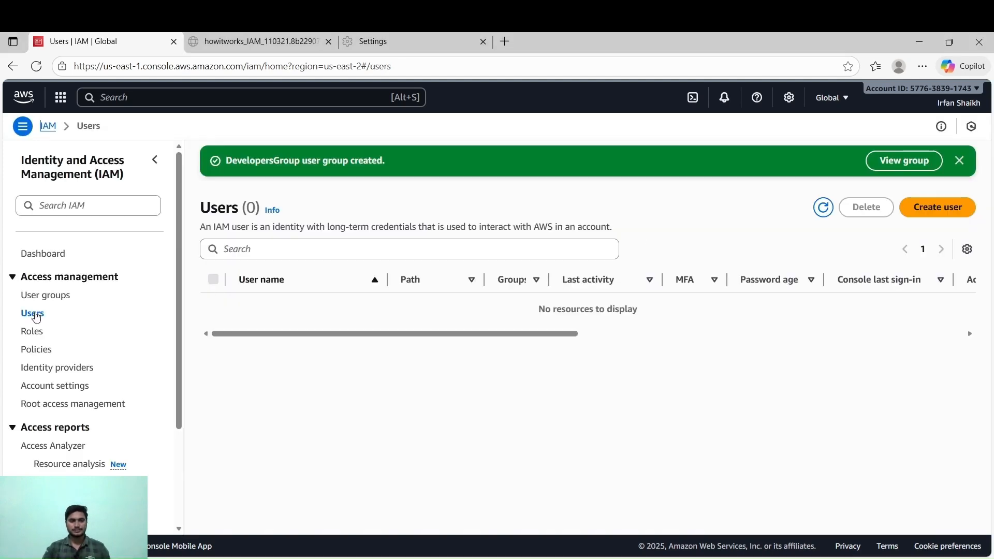
click(911, 212)
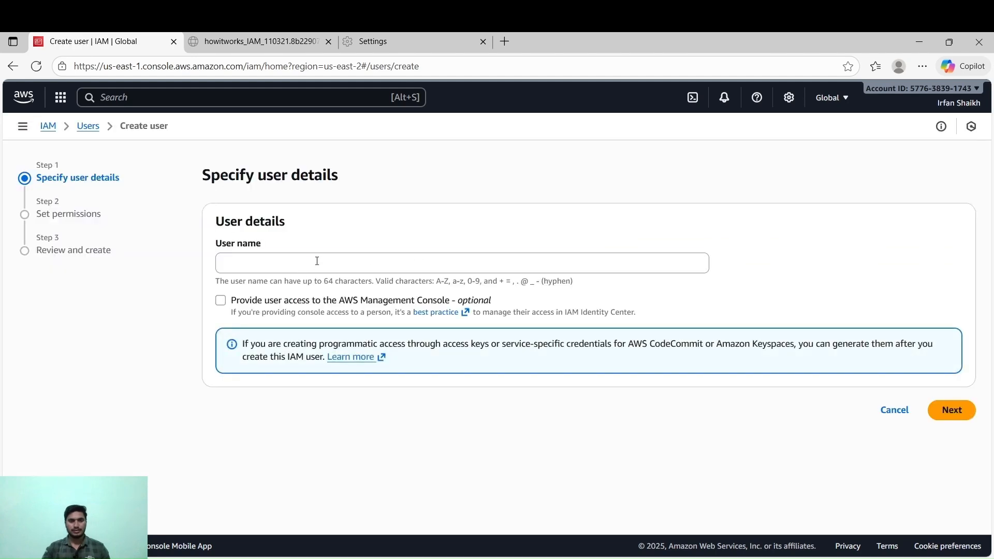
click(319, 261)
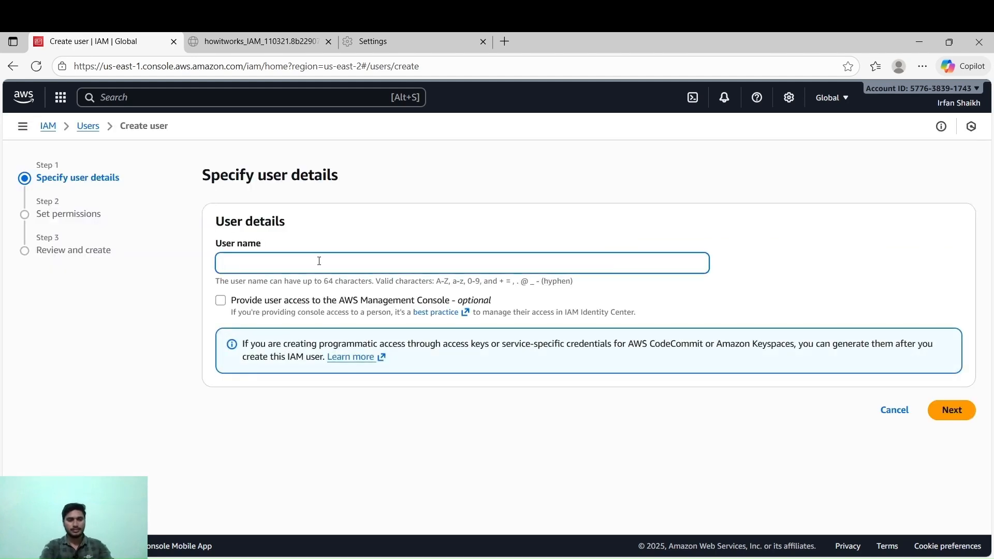
text(k)
key(BackSpace)
text(Rahul)
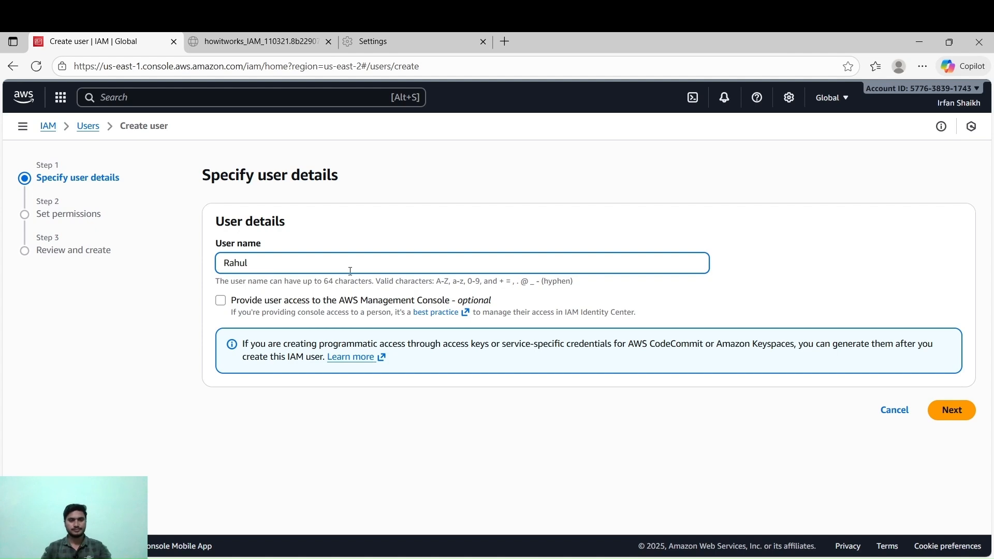
Step: Give the user AWS Management Console access with an autogenerated password and continue to the permissions settings
click(224, 299)
scroll(248, 299, down, 1)
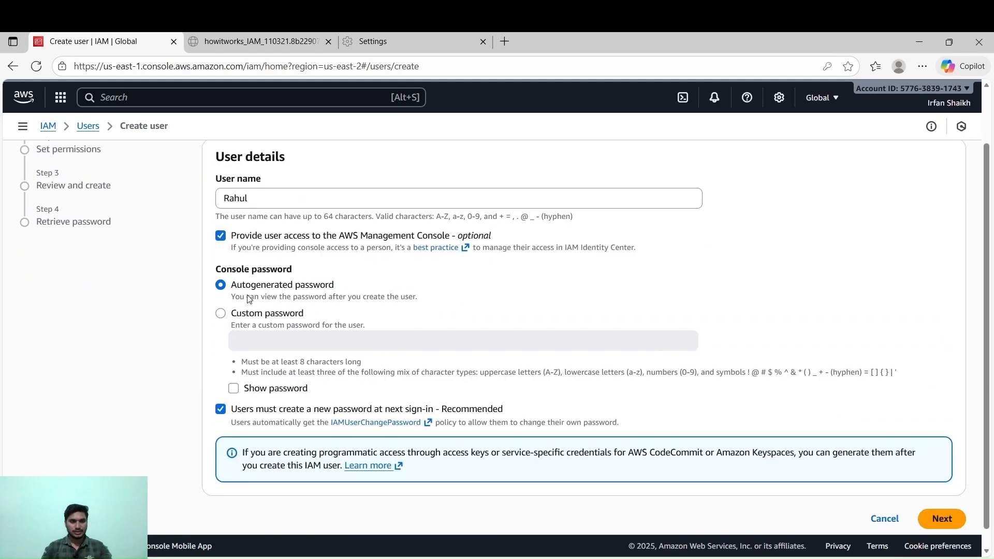
scroll(224, 242, down, 1)
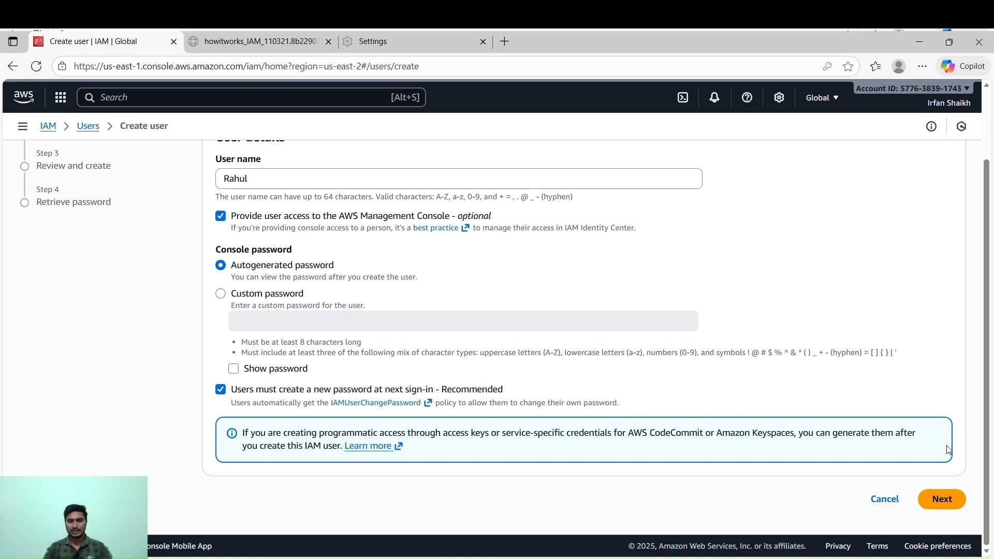
click(940, 500)
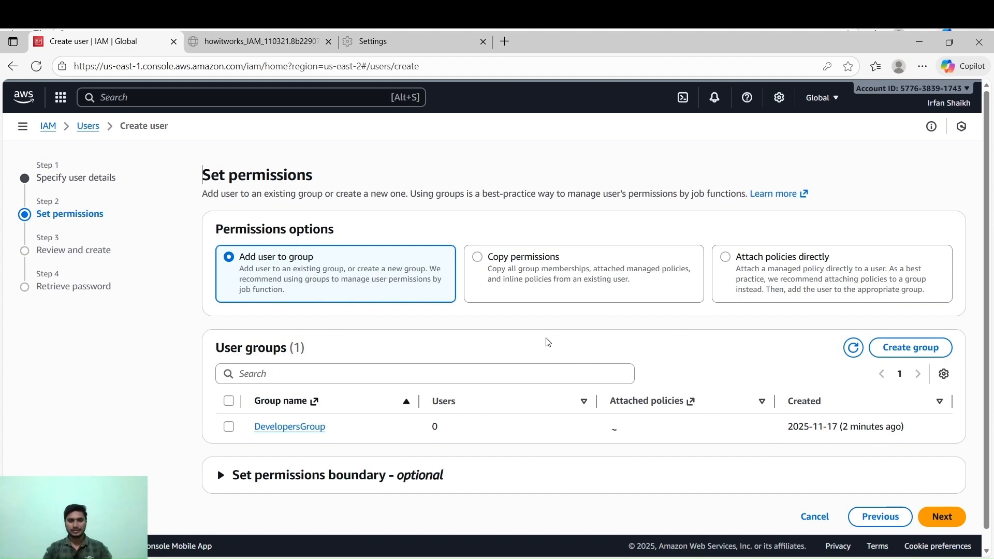
Step: Switch the permissions option to Attach policies directly and look through the policies offered
scroll(528, 333, down, 1)
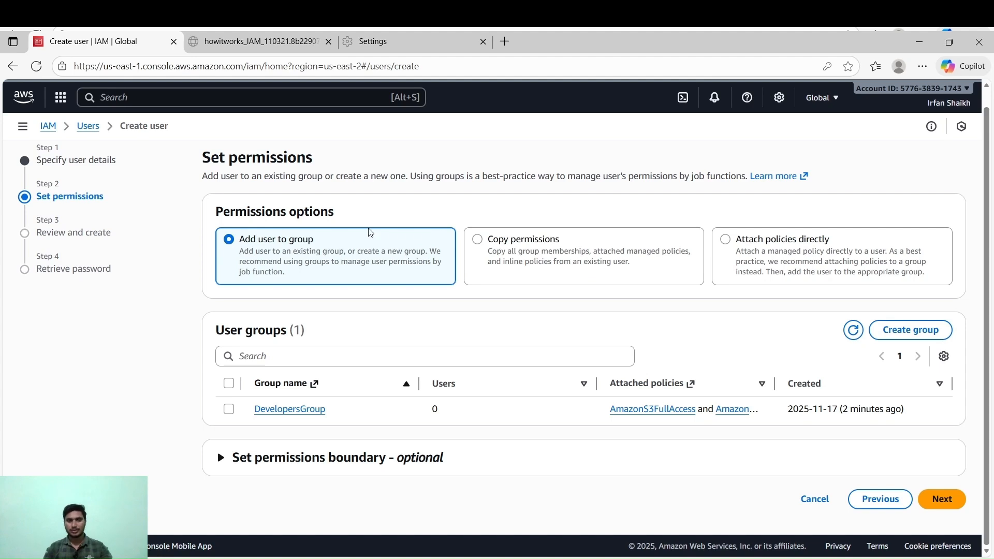
click(730, 240)
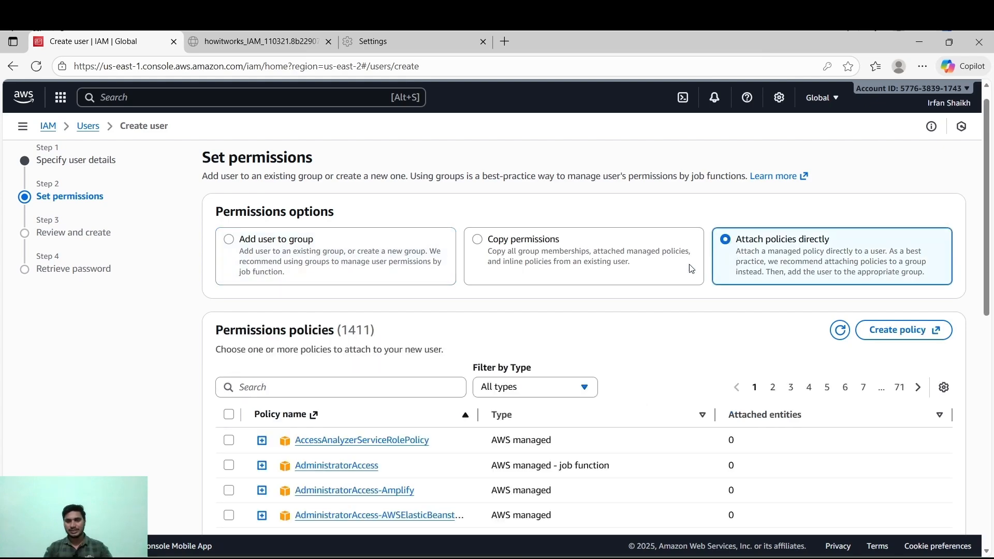
scroll(577, 299, down, 3)
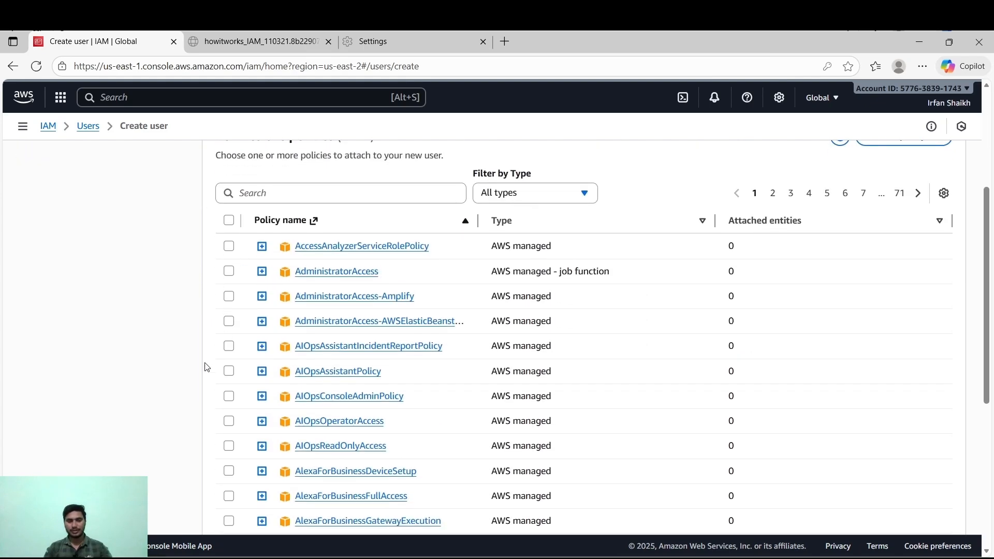
scroll(245, 304, up, 3)
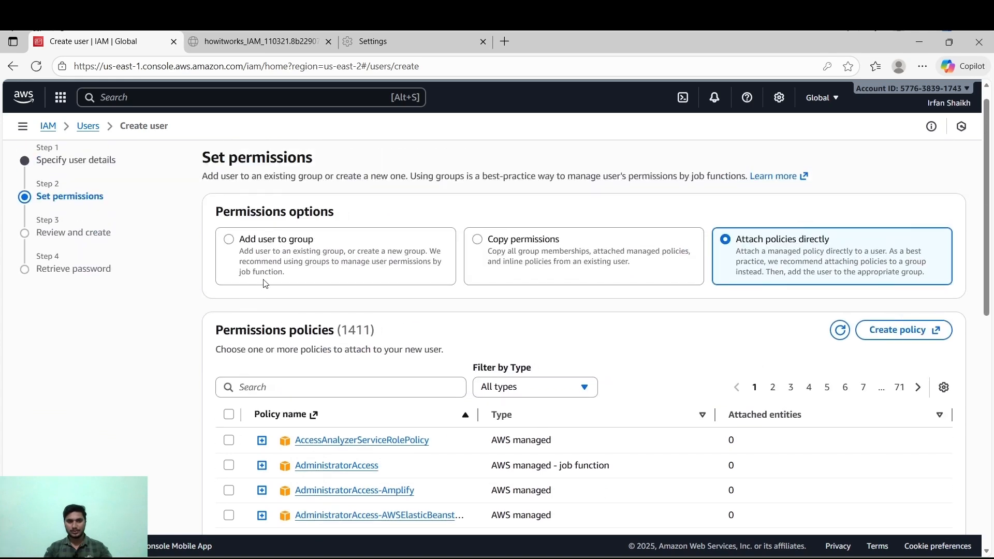
scroll(265, 284, up, 1)
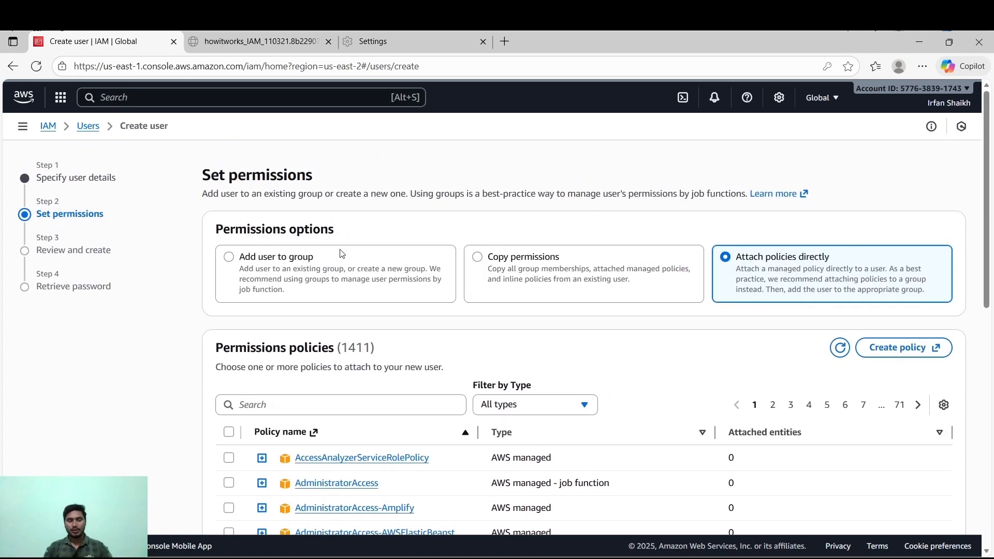
Step: Set the permissions option to Add user to group, select DevelopersGroup, and continue to the review
click(244, 265)
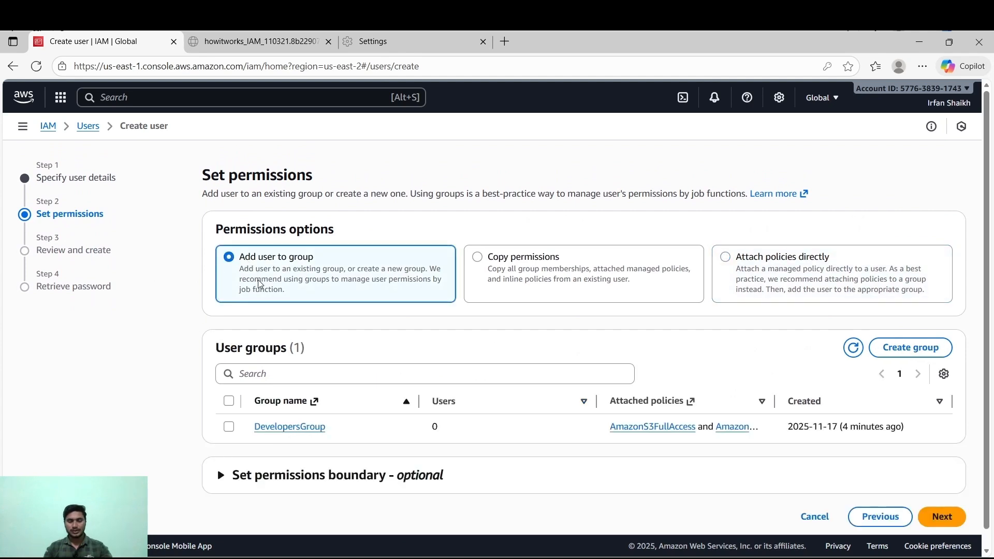
click(228, 429)
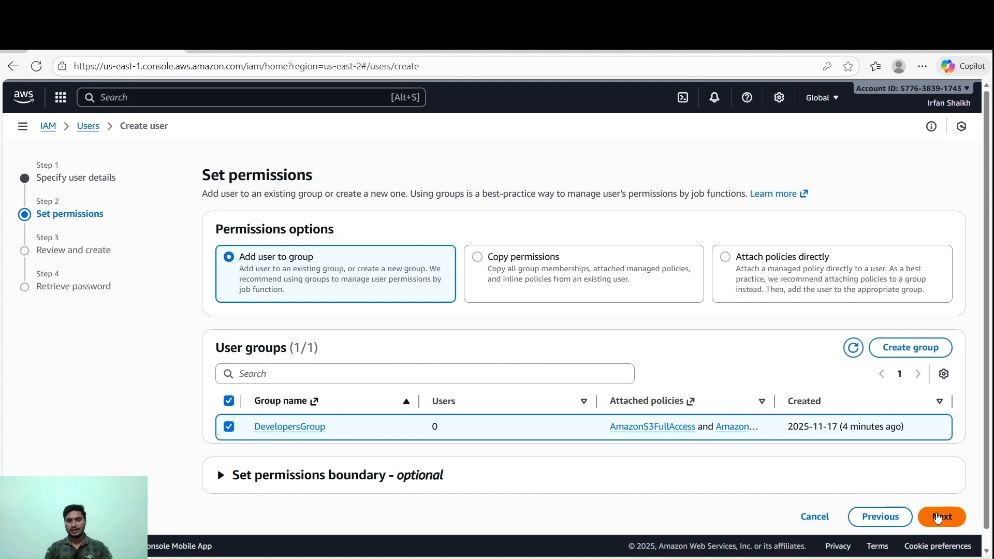
click(937, 518)
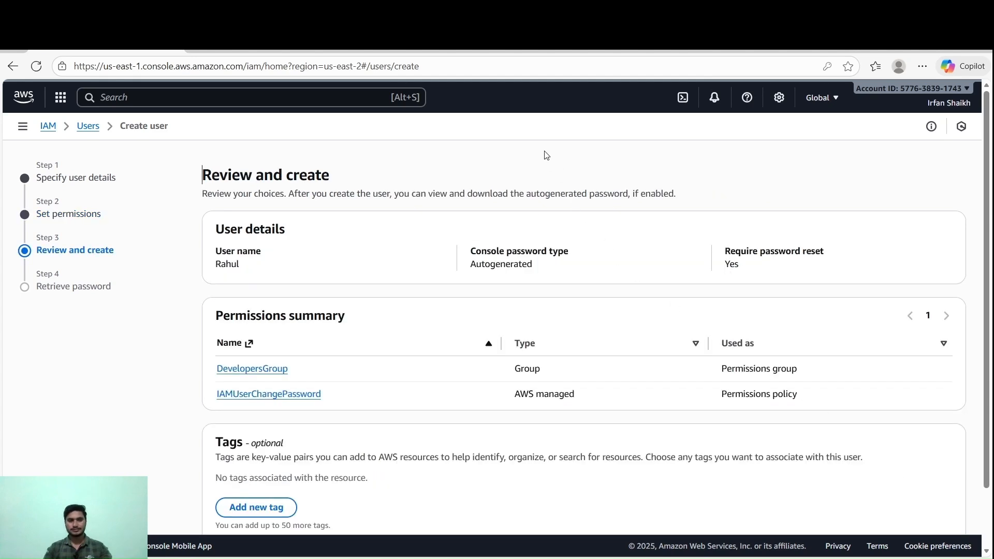
Step: Create the IAM user with the reviewed DevelopersGroup permissions and autogenerated console password
scroll(509, 193, down, 2)
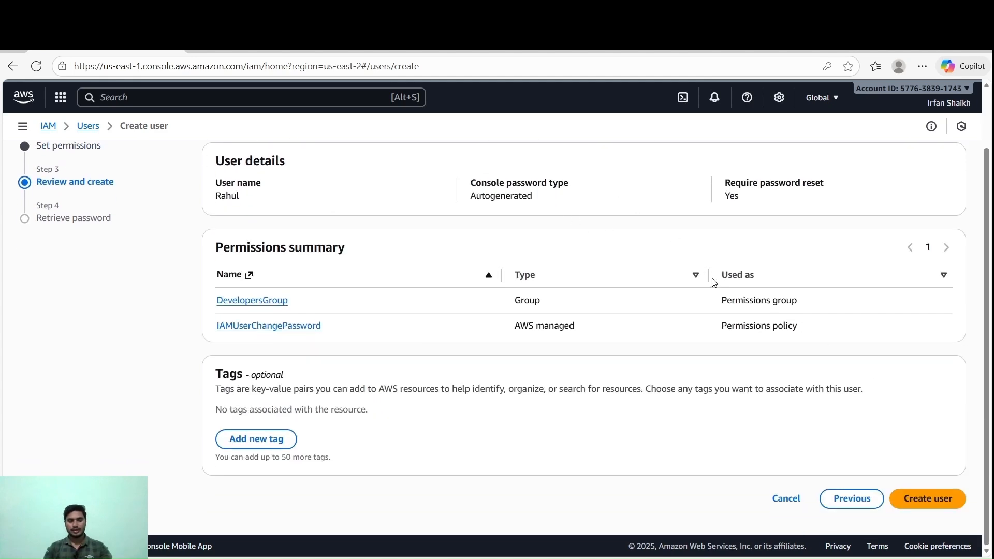
click(919, 502)
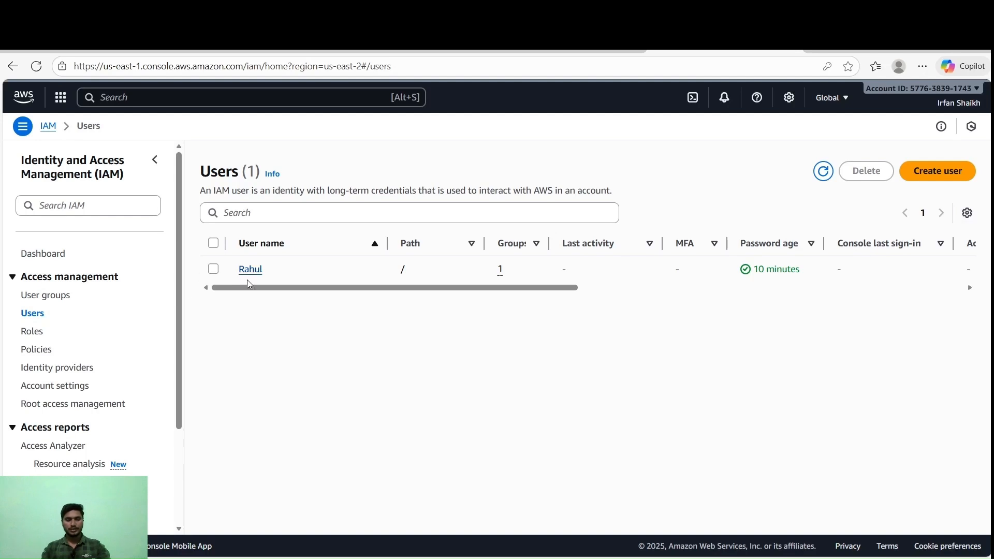
Step: Check the user groups and users lists, and locate the account ID inside the new user's ARN
mouse_move(248, 286)
mouse_down()
mouse_move(304, 299)
mouse_move(240, 295)
mouse_up()
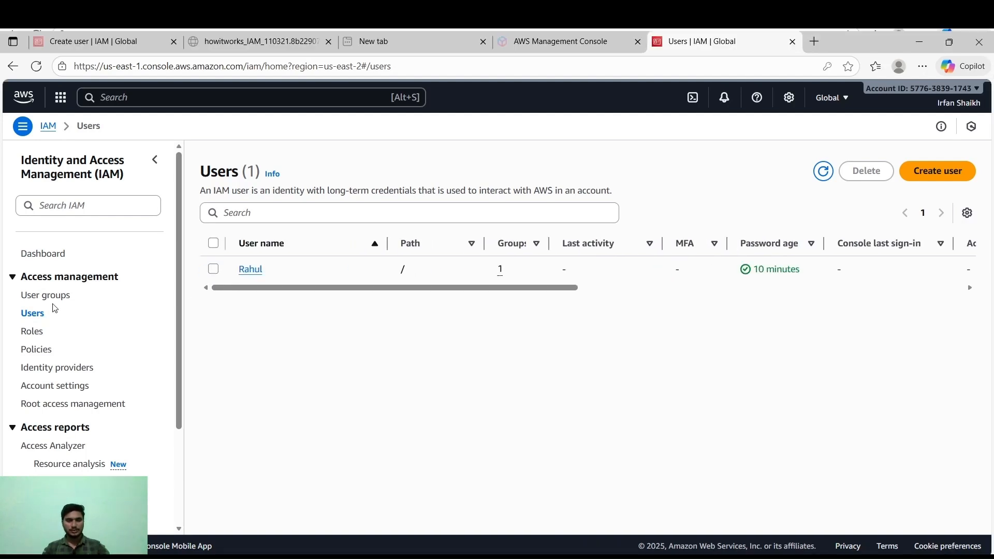
click(56, 296)
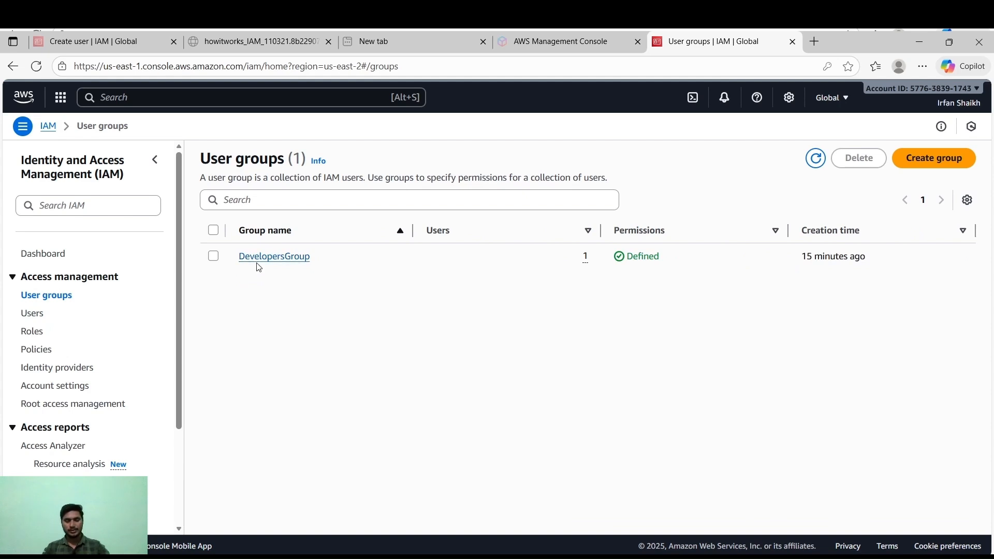
click(23, 313)
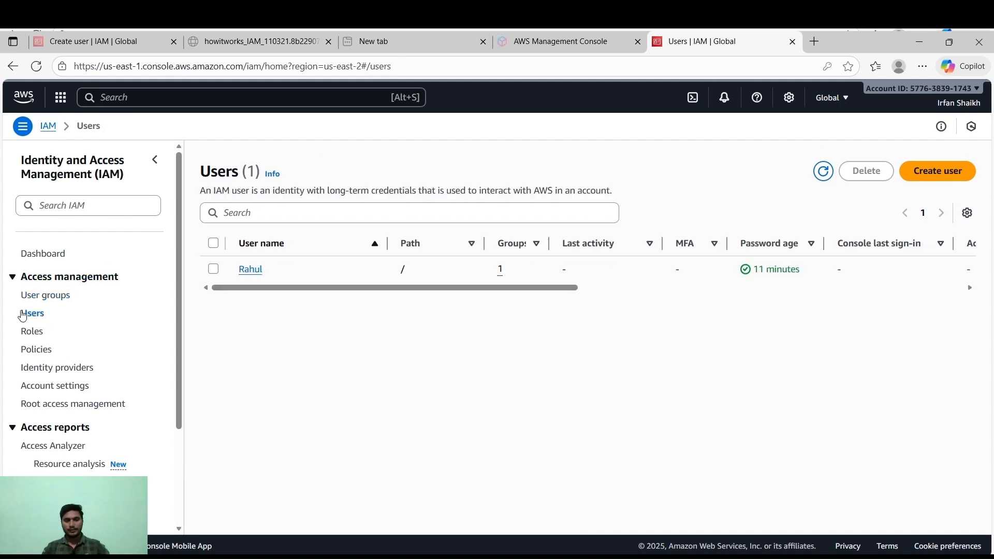
drag(239, 288, 583, 286)
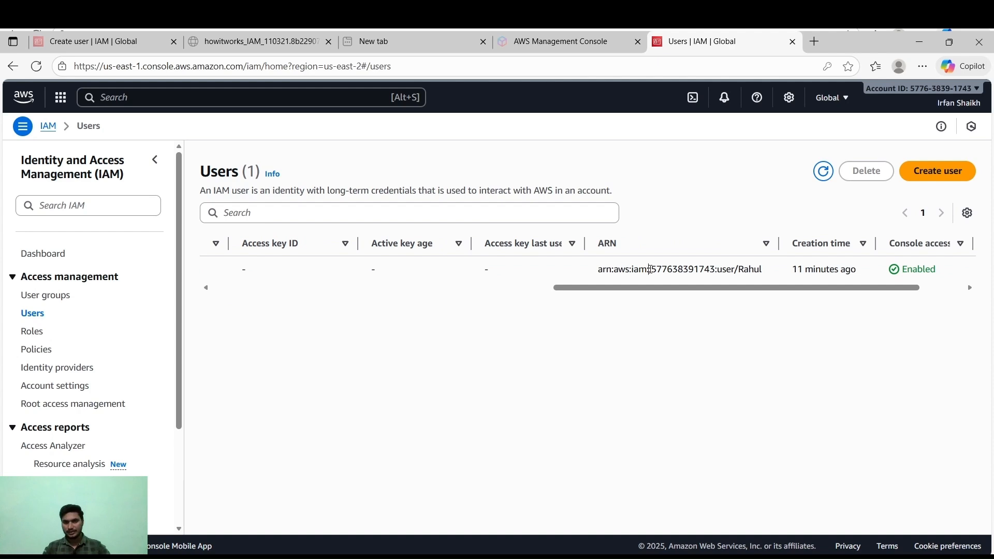
drag(649, 269, 715, 269)
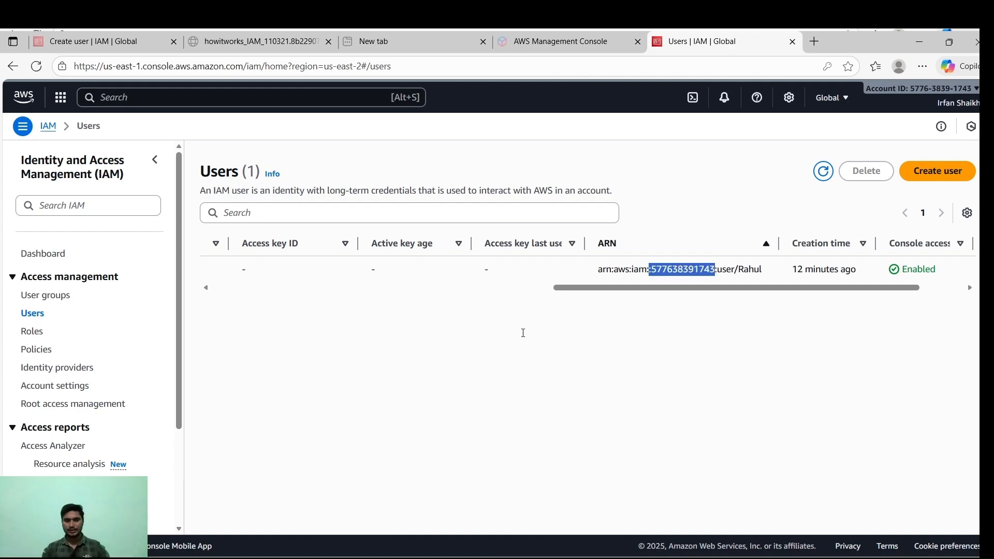
key(alt+Tab)
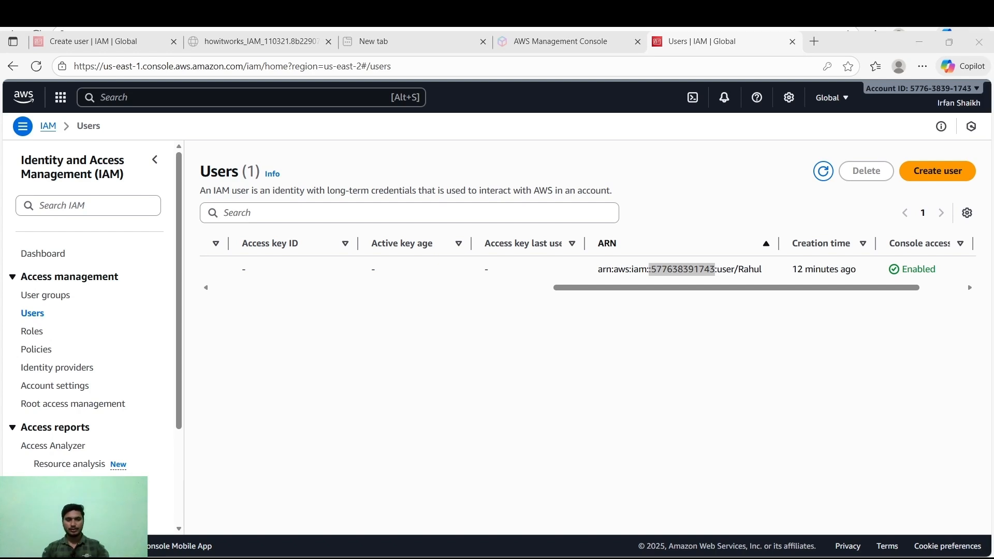
scroll(88, 336, down, 3)
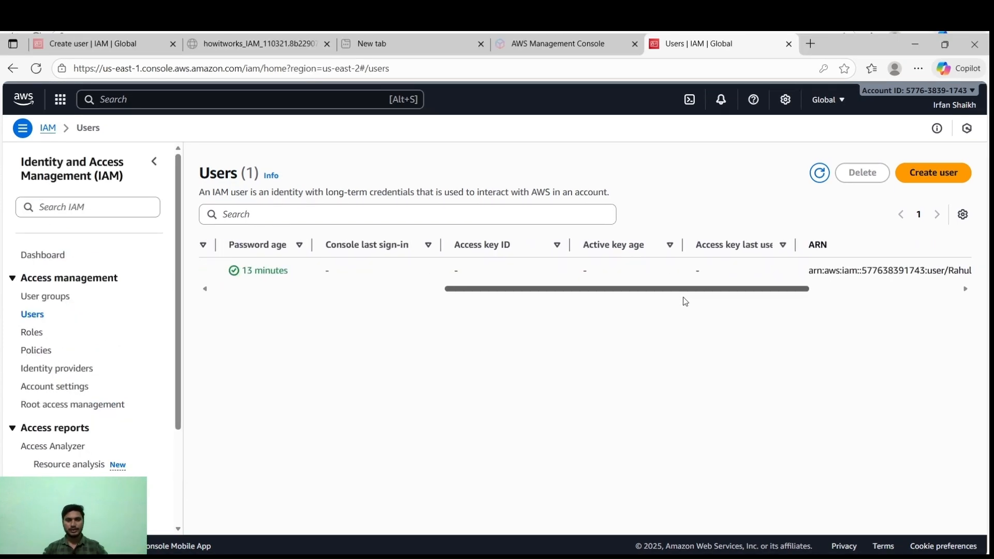
drag(684, 297, 451, 309)
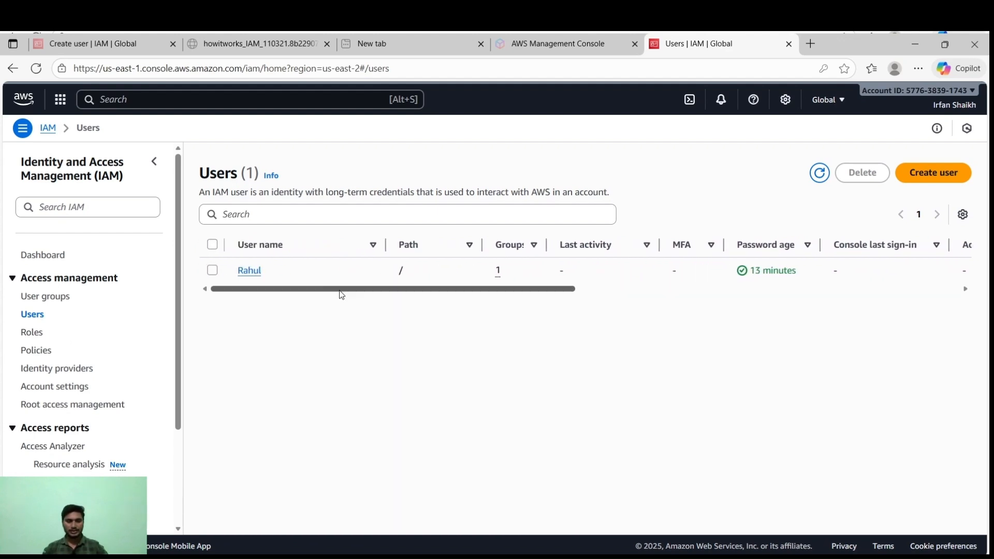
Step: Open the new user's security credentials and start assigning an MFA device
click(249, 277)
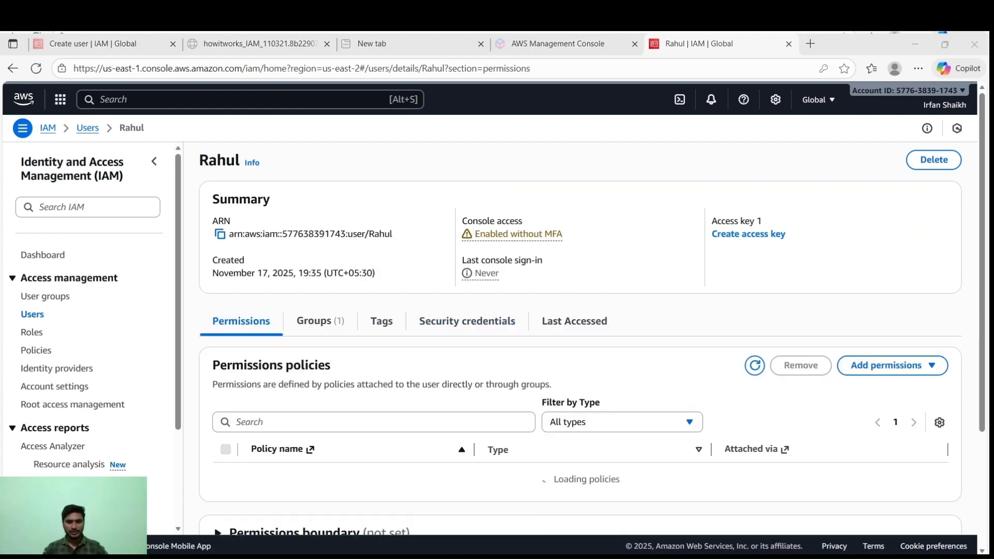
click(484, 325)
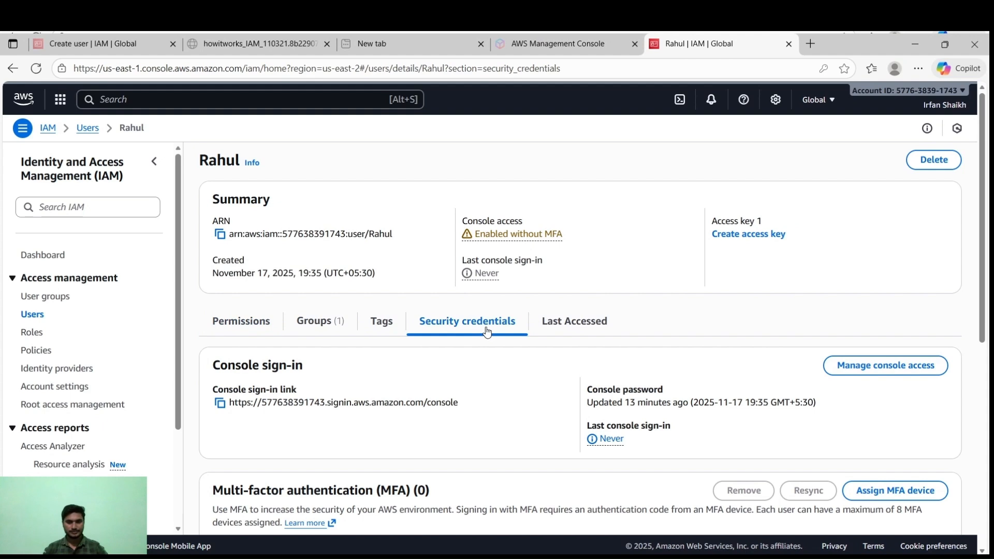
scroll(359, 378, down, 4)
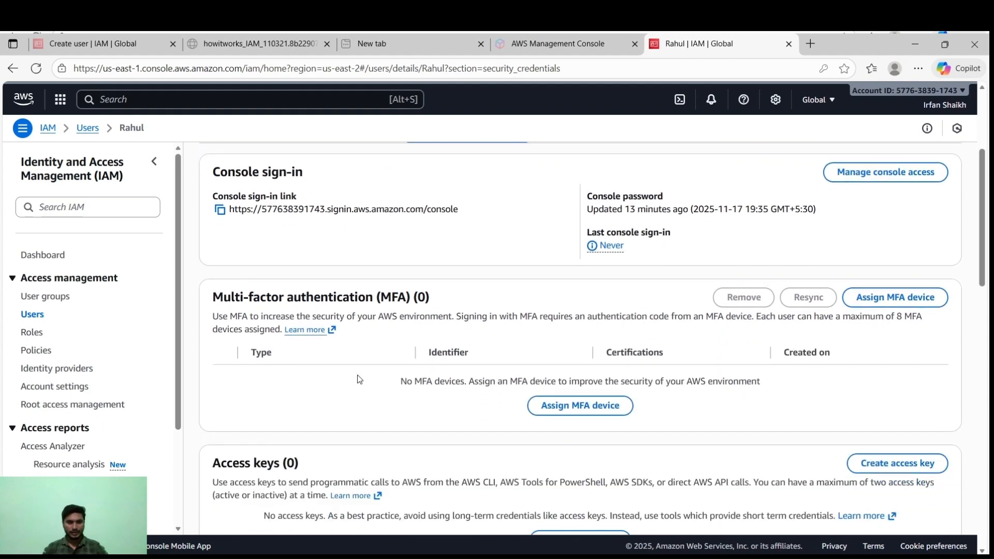
click(542, 407)
Step: Name the MFA device my-smartphone, keep Authenticator app as the device option, and continue to the device setup
click(302, 264)
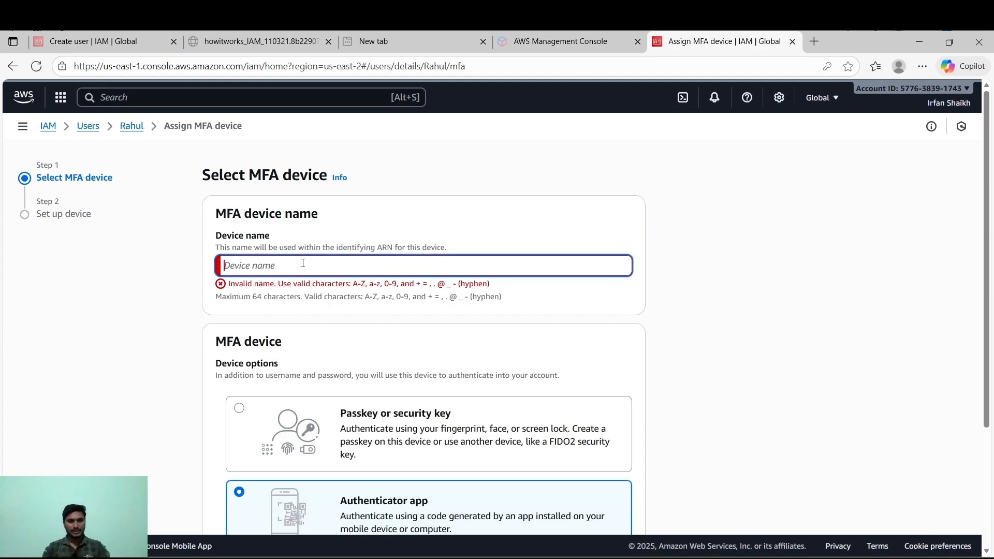
text(my)
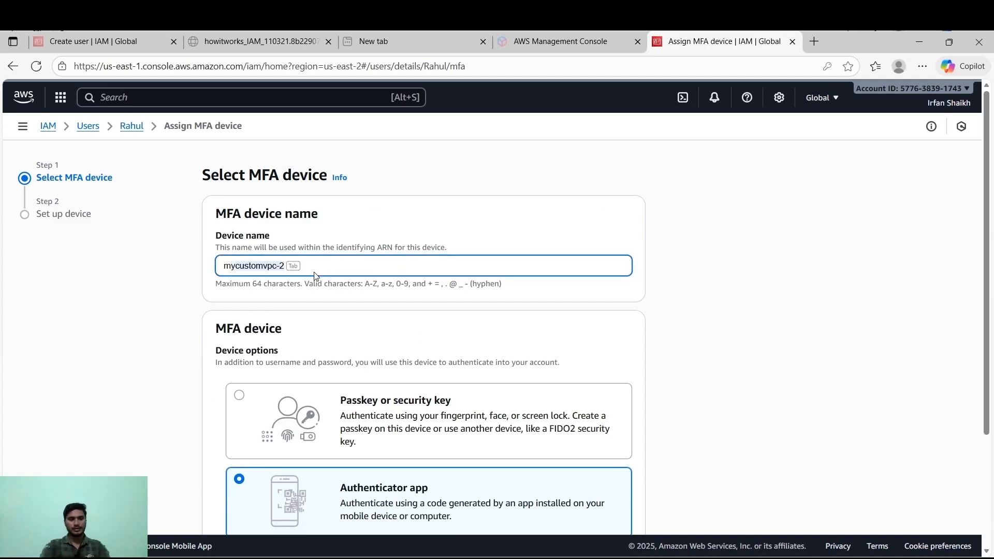
text(-sm)
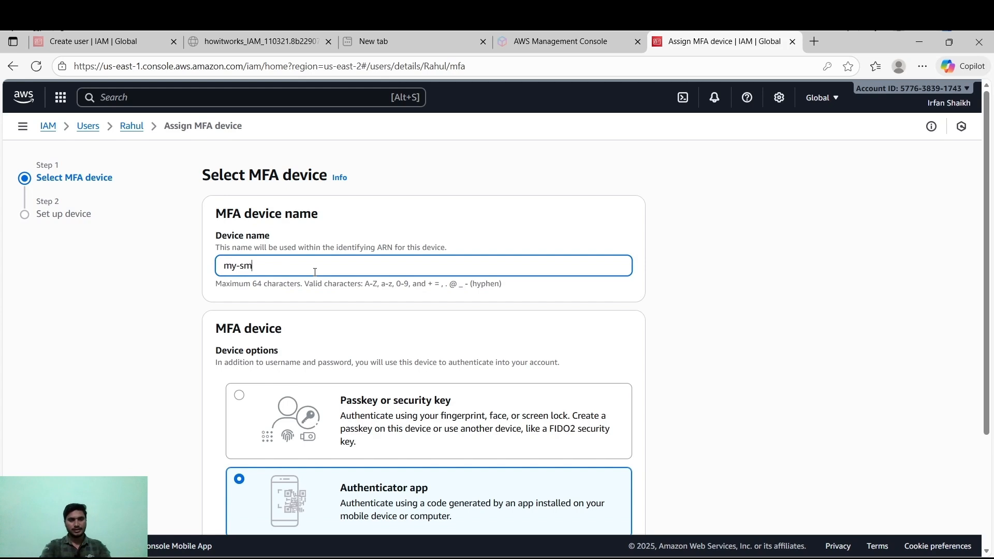
text(artphone)
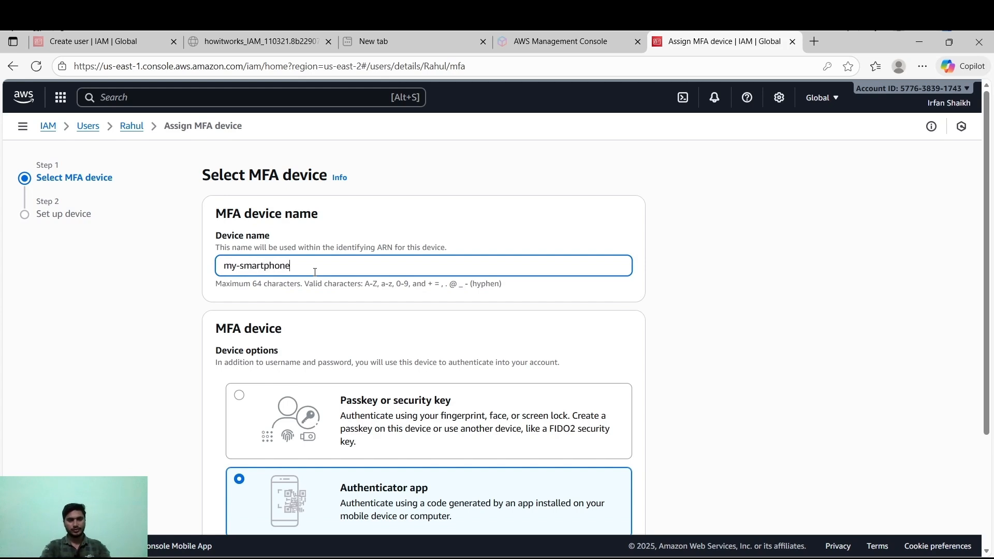
scroll(309, 428, down, 3)
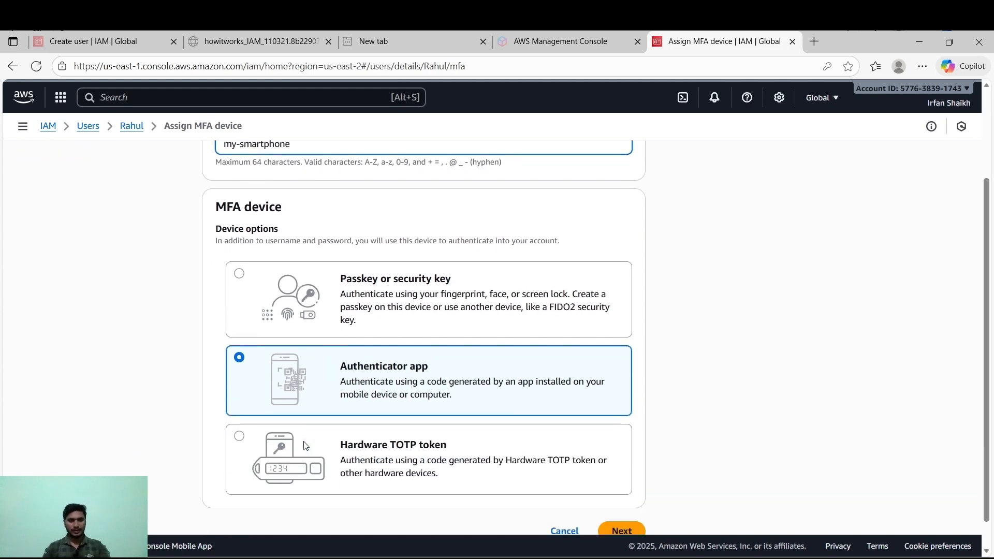
click(624, 521)
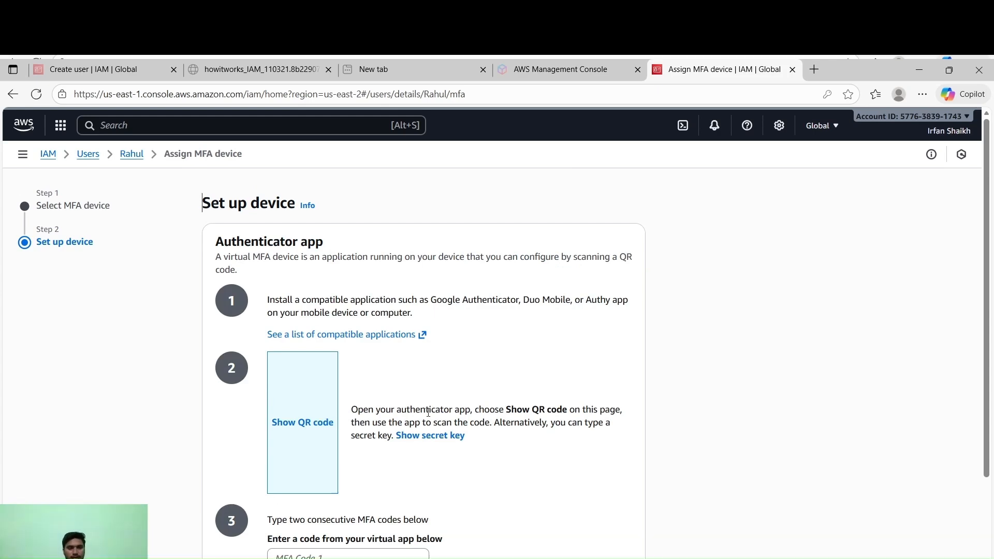
Step: Reveal the QR code for pairing the authenticator app with the user
scroll(415, 410, down, 1)
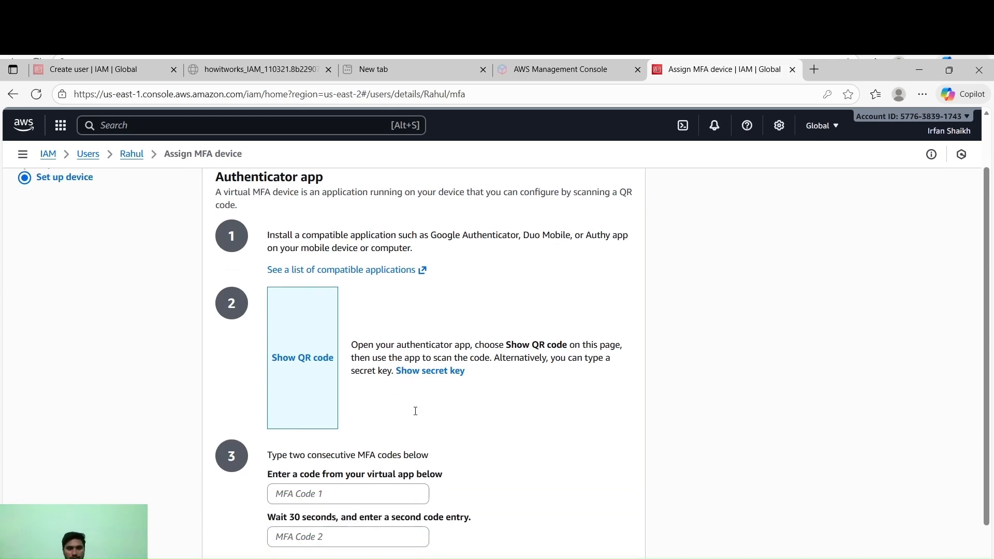
scroll(410, 431, down, 1)
scroll(411, 431, down, 1)
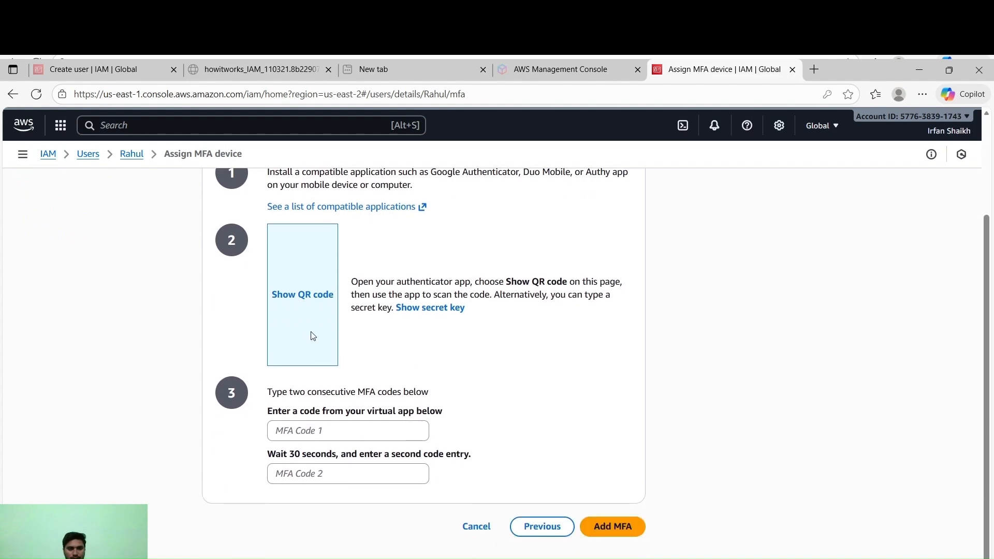
click(311, 304)
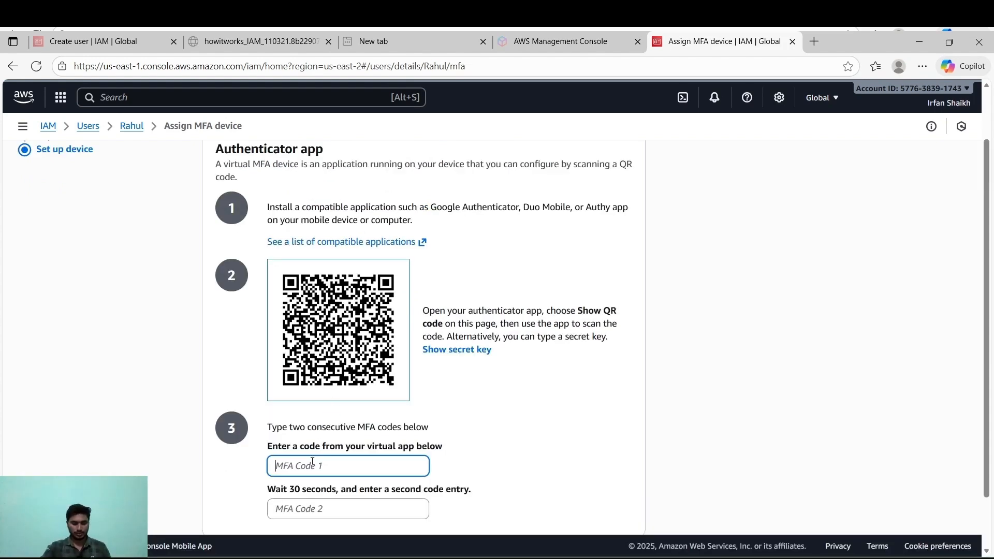
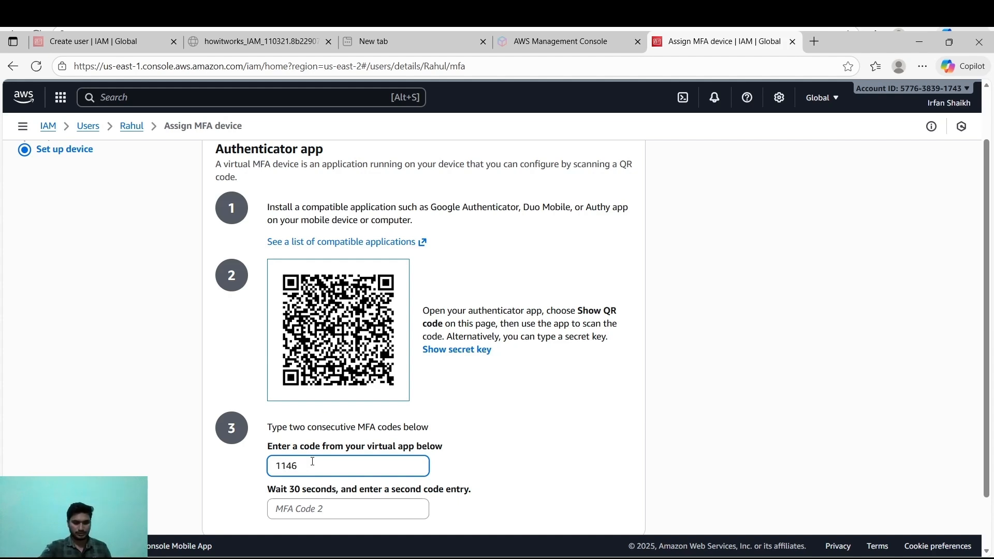
Step: Enter two consecutive MFA codes from the authenticator app and add the MFA device to the user
click(314, 504)
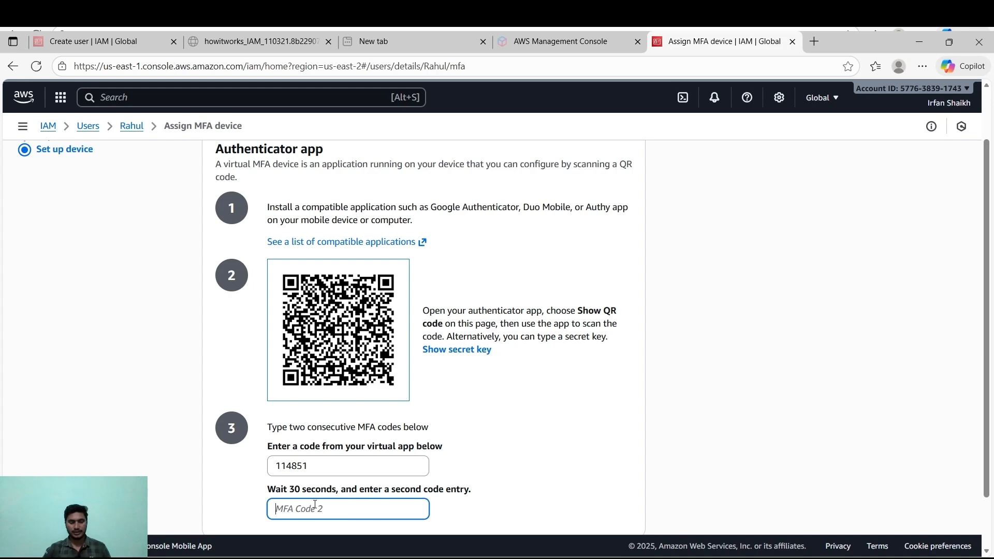
scroll(352, 482, down, 2)
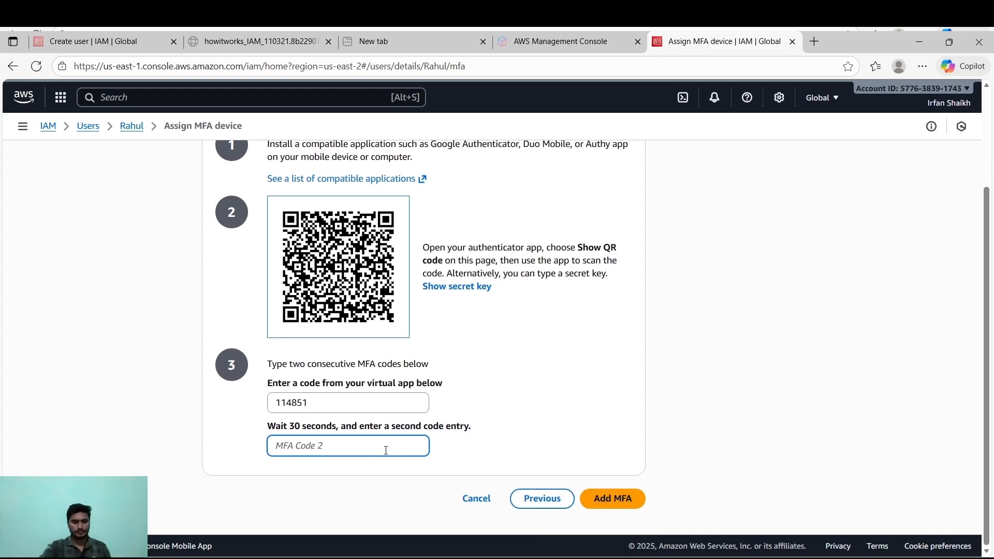
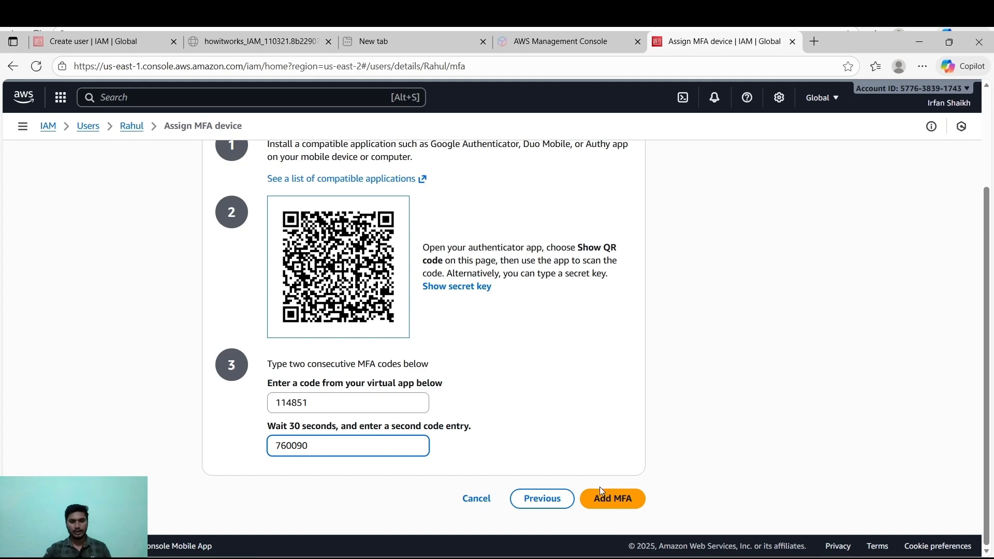
scroll(570, 443, up, 1)
scroll(570, 444, down, 1)
scroll(574, 455, up, 1)
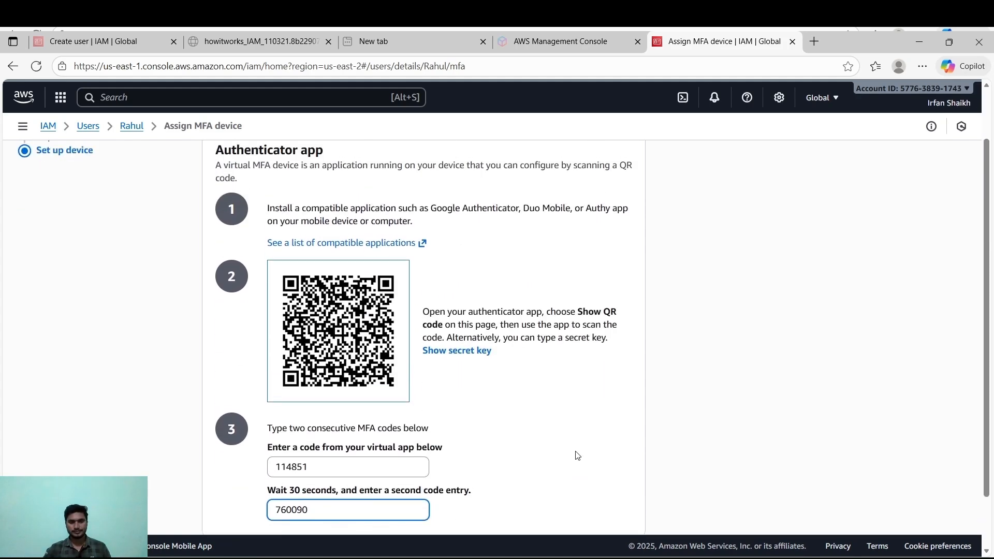
scroll(612, 484, down, 2)
click(603, 500)
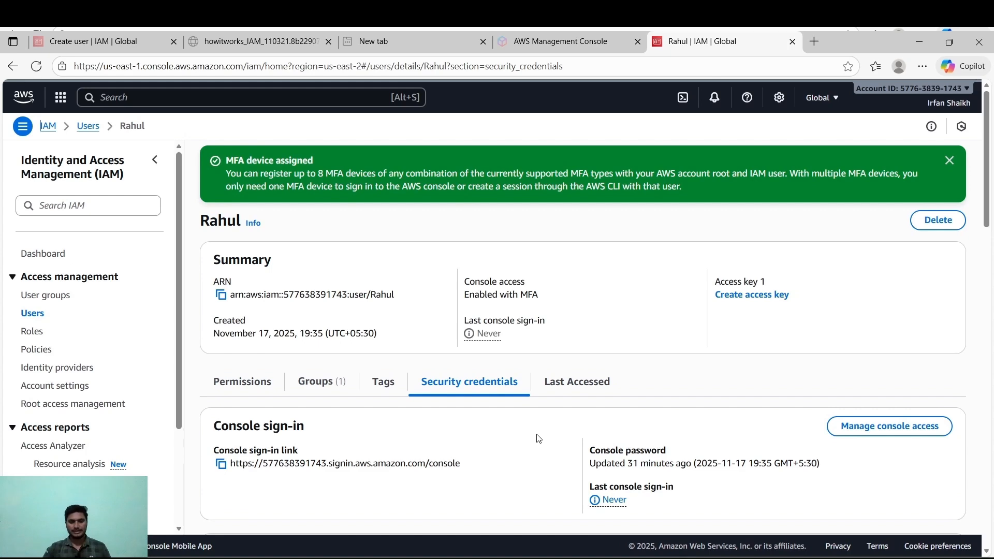
Step: Check the user's assigned MFA device and sign out of the current AWS account
scroll(538, 438, down, 3)
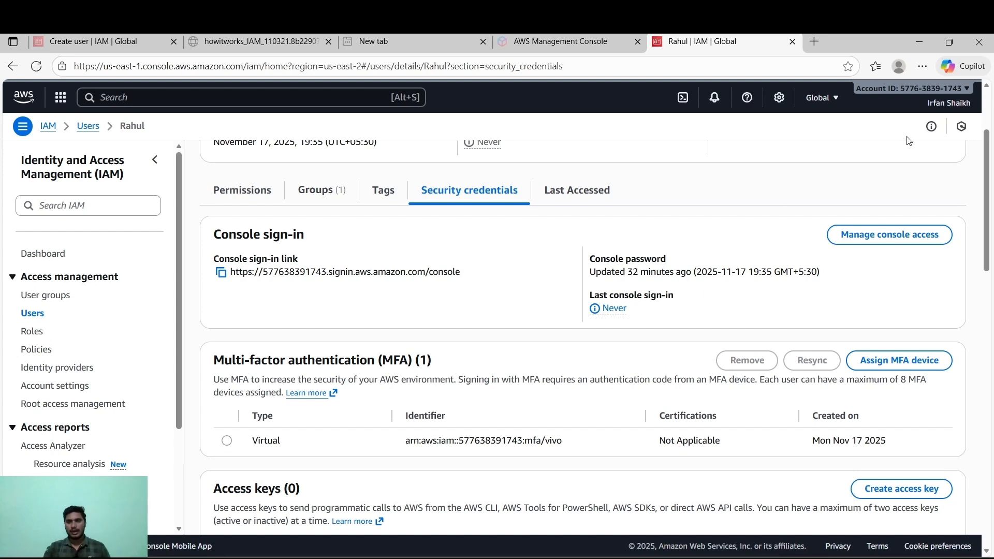
click(952, 103)
click(940, 368)
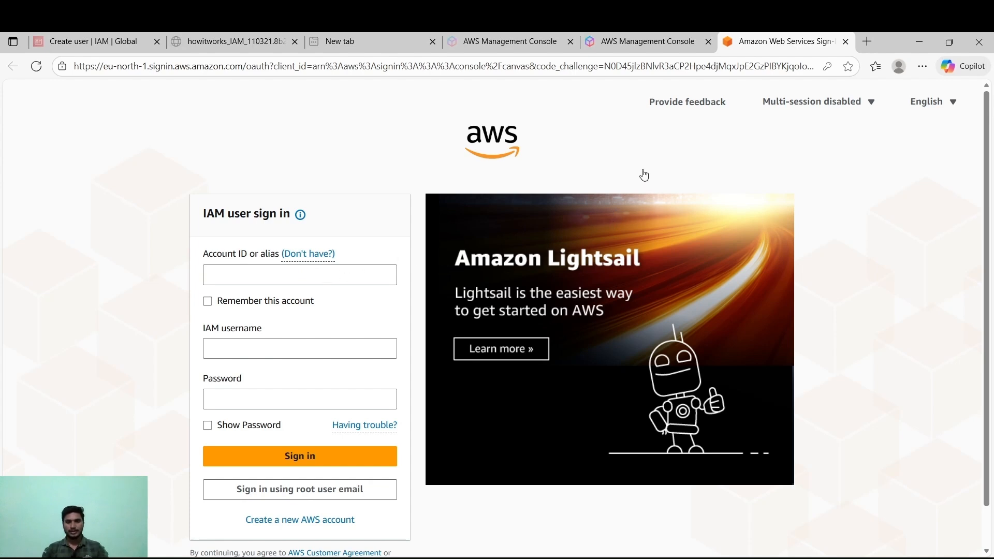
Step: Enter the AWS account ID in the IAM user sign-in form
key(alt+Tab)
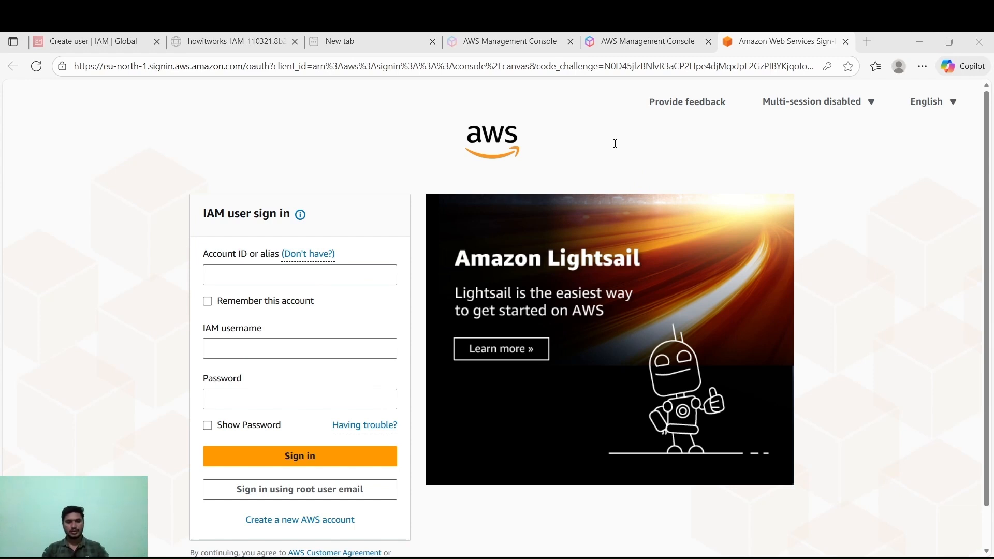
click(255, 282)
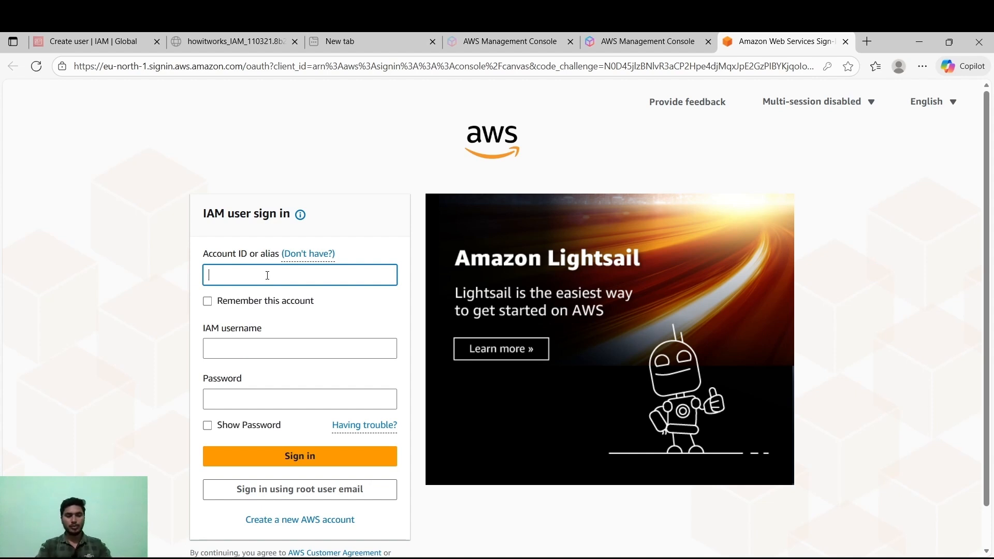
text(577)
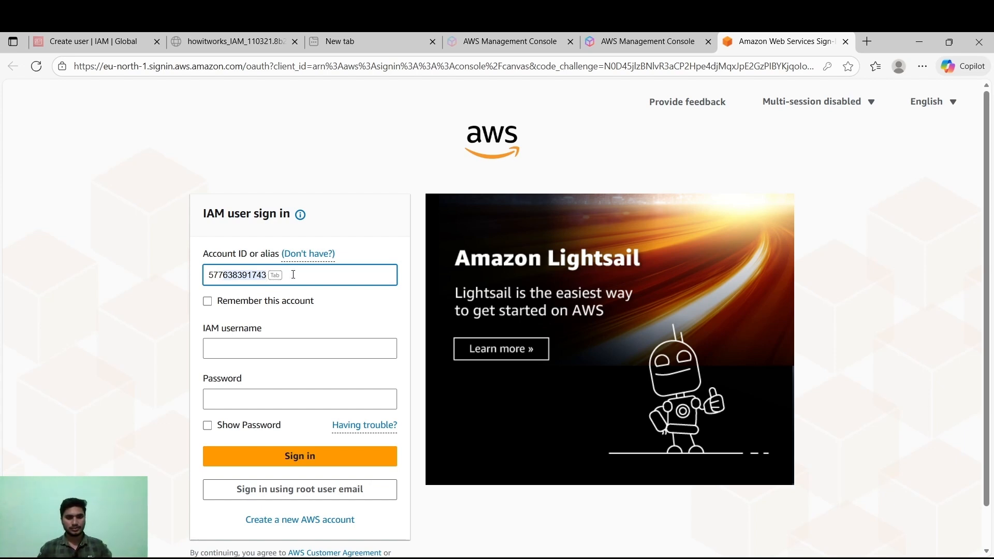
key(Tab)
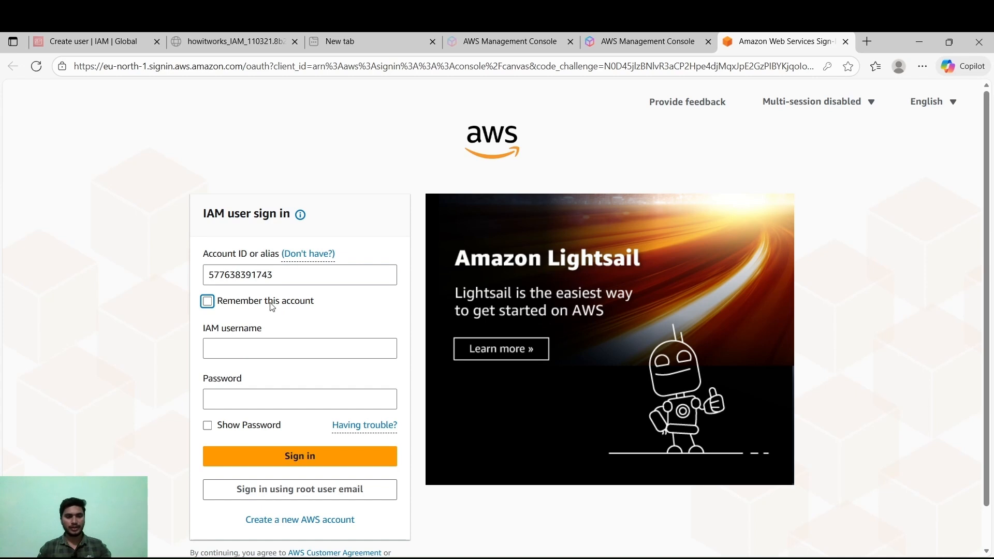
Step: Enter the IAM username and the account password, and submit the IAM user sign-in
click(249, 339)
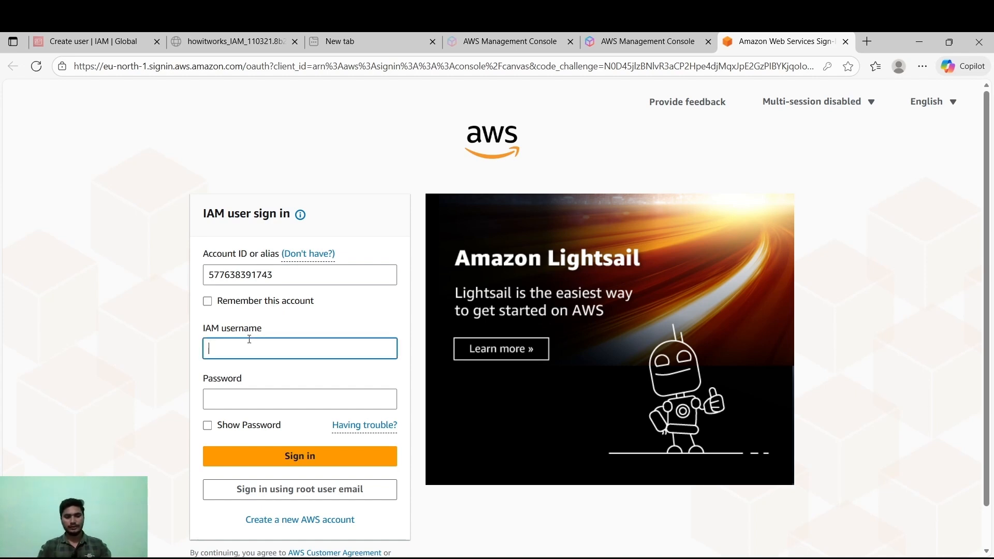
text(Rahul)
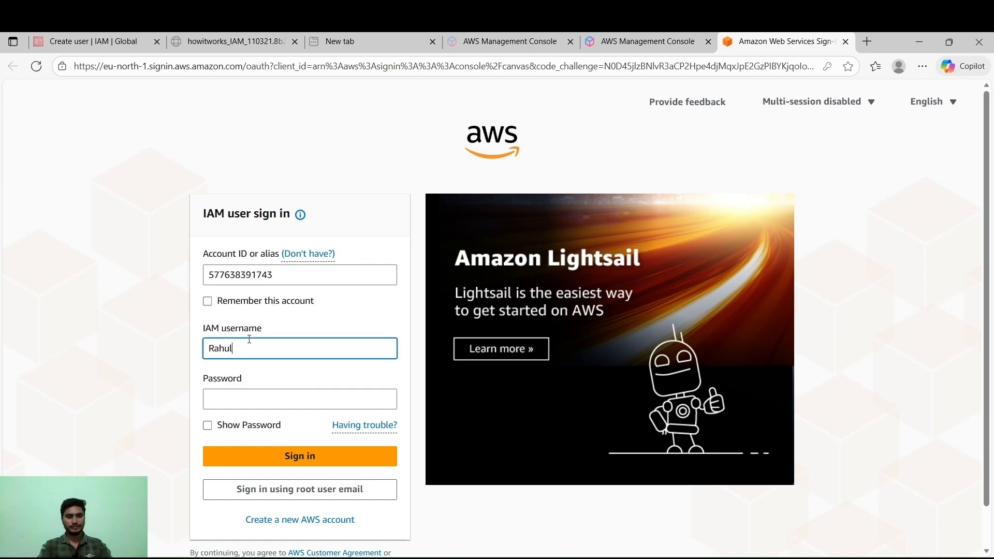
key(BackSpace)
key(BackSpace)
key(BackSpace)
key(BackSpace)
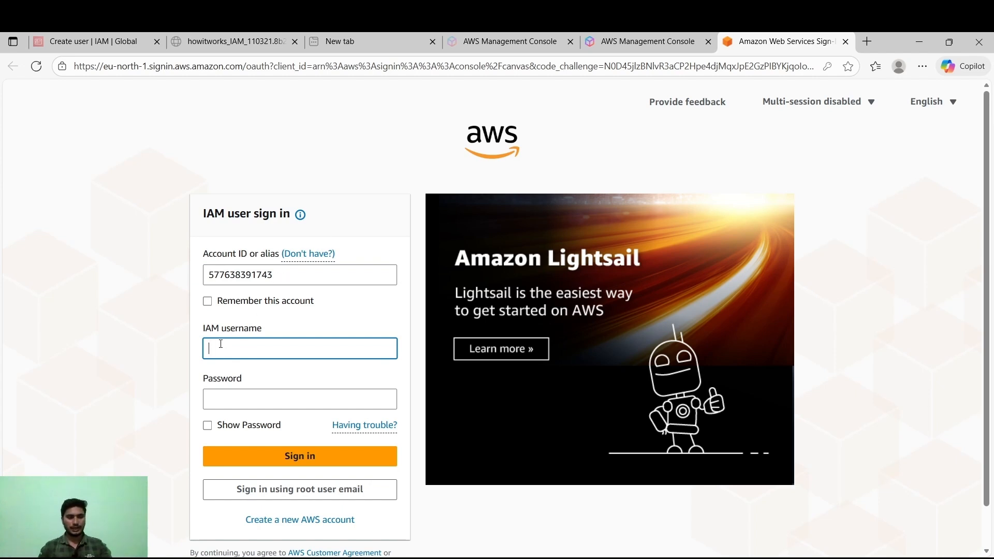
text(Rahul)
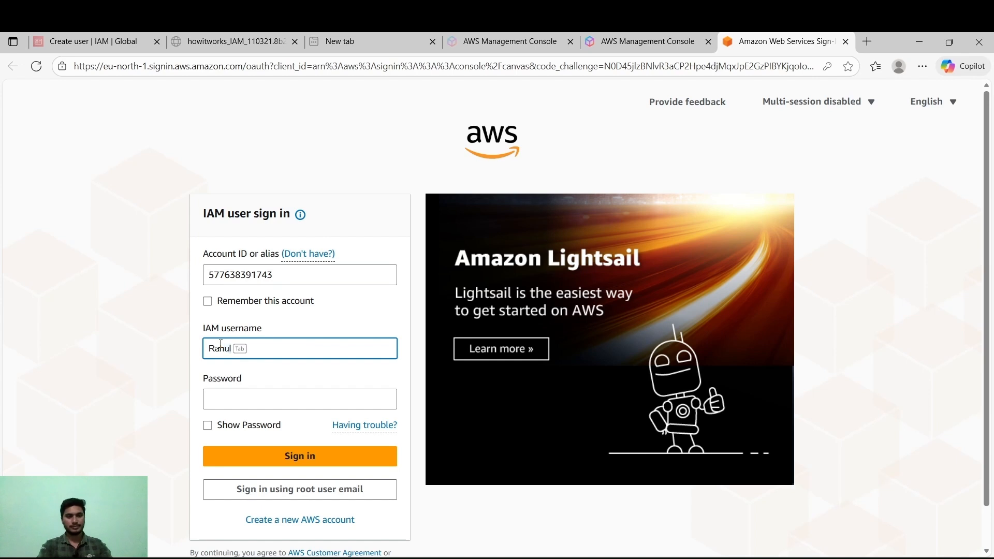
key(Tab)
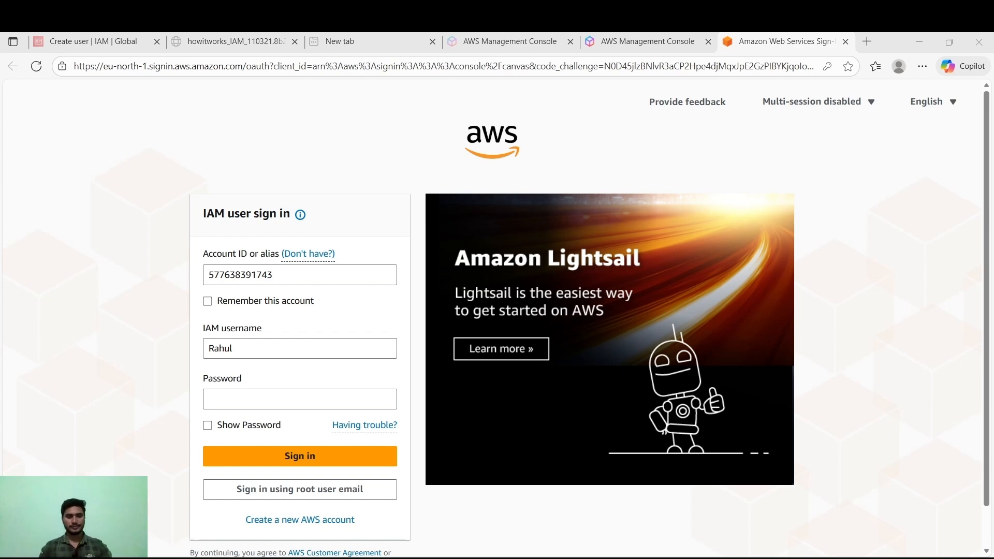
click(270, 392)
text(••••••••)
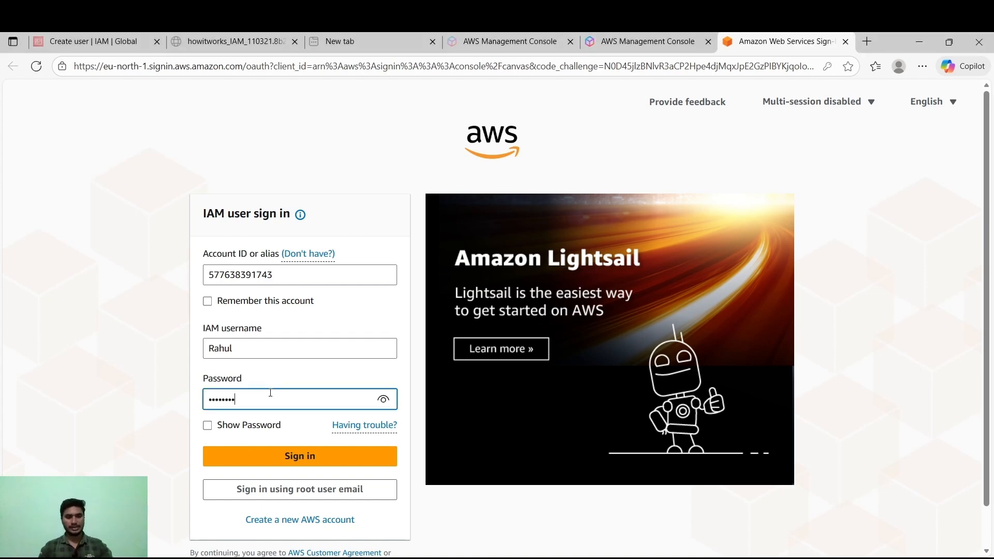
click(213, 455)
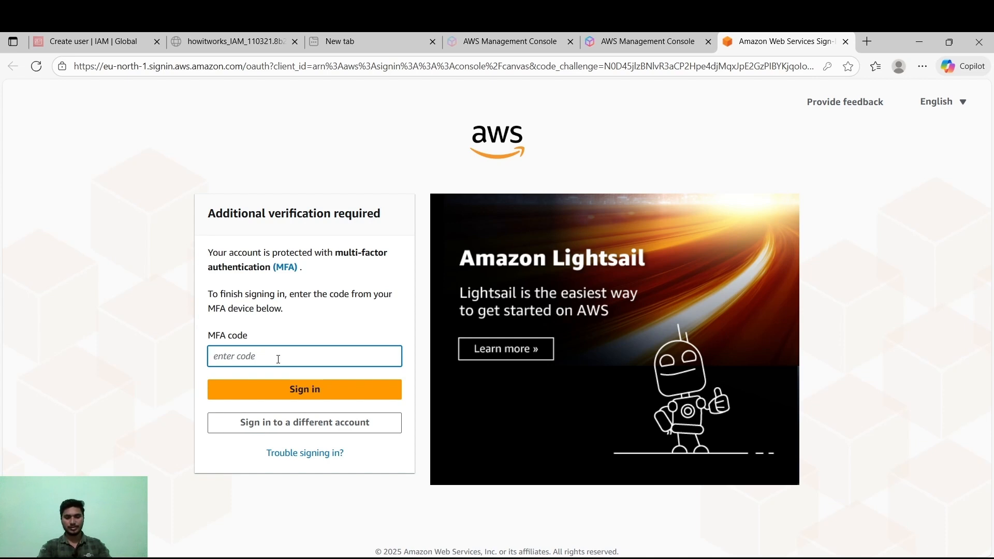
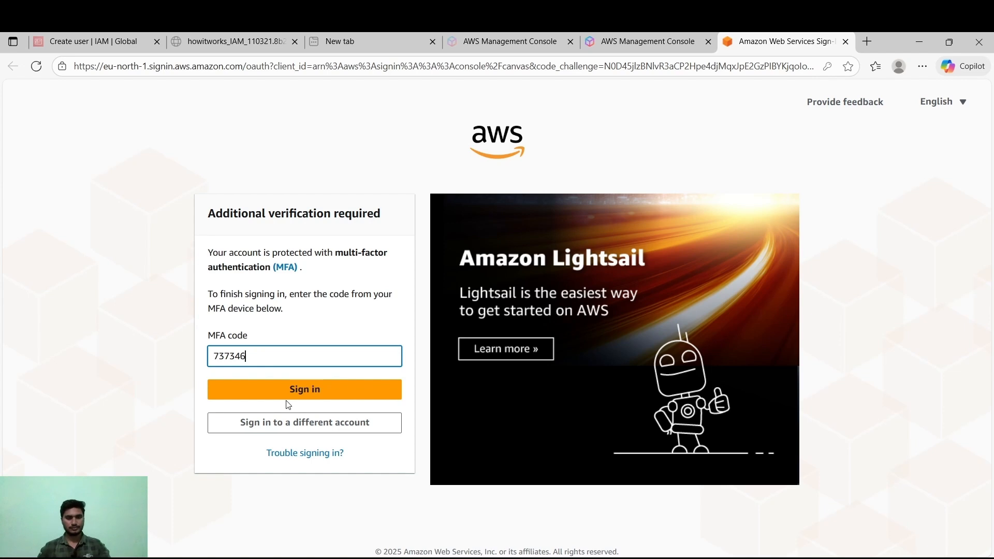
Step: Enter the MFA code from the authenticator app and complete the additional verification
click(300, 397)
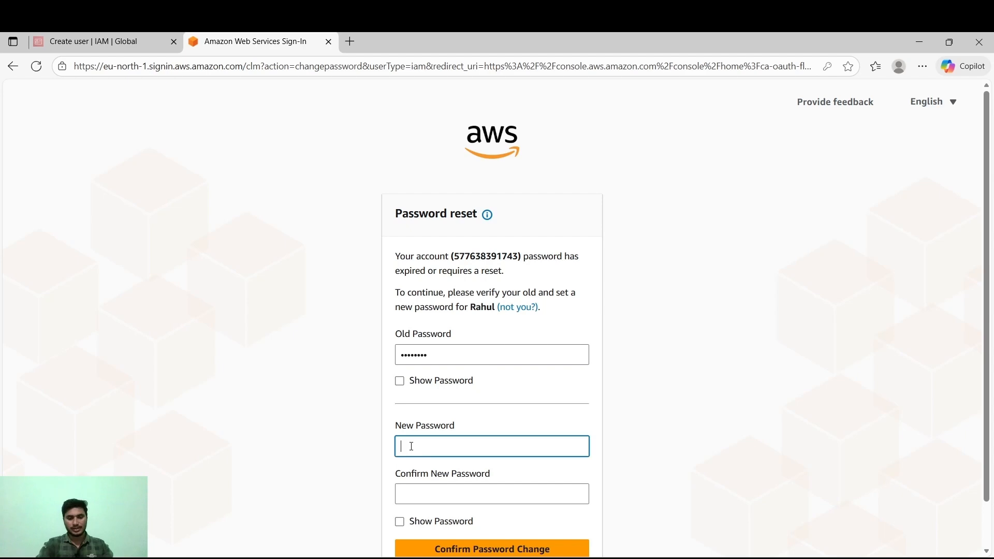
Step: Reset the IAM user's password by entering the old password and a confirmed new one, and continue to the console
text(********)
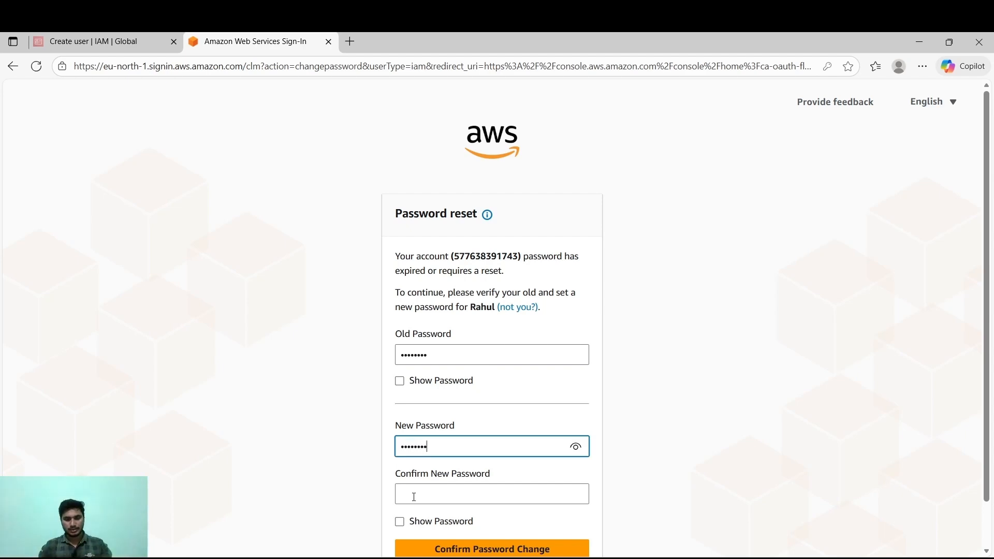
click(414, 497)
text(********)
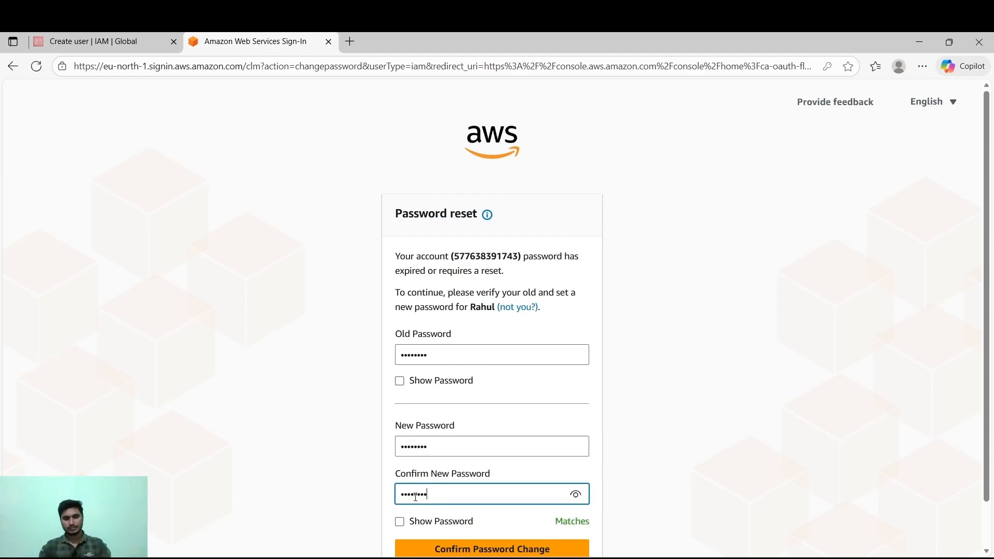
click(451, 548)
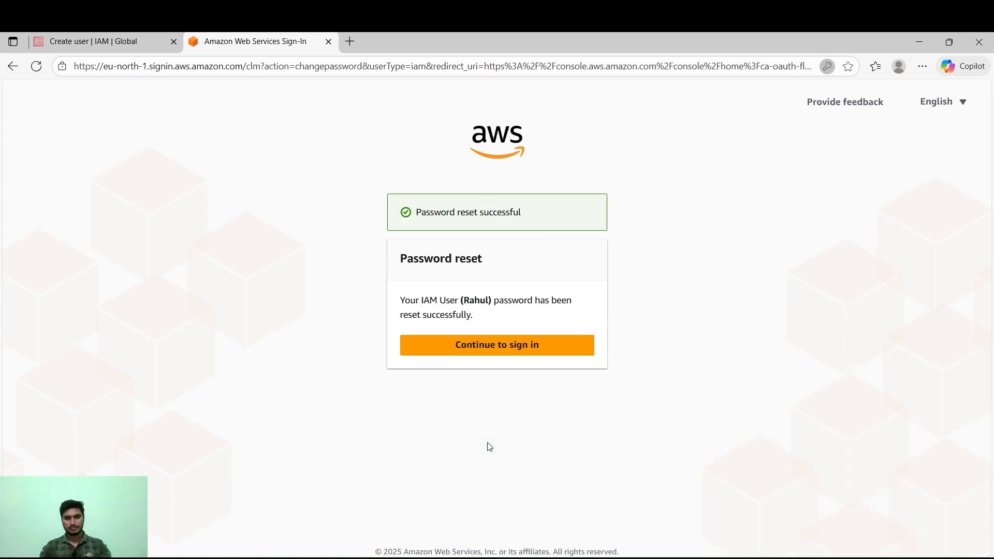
click(469, 347)
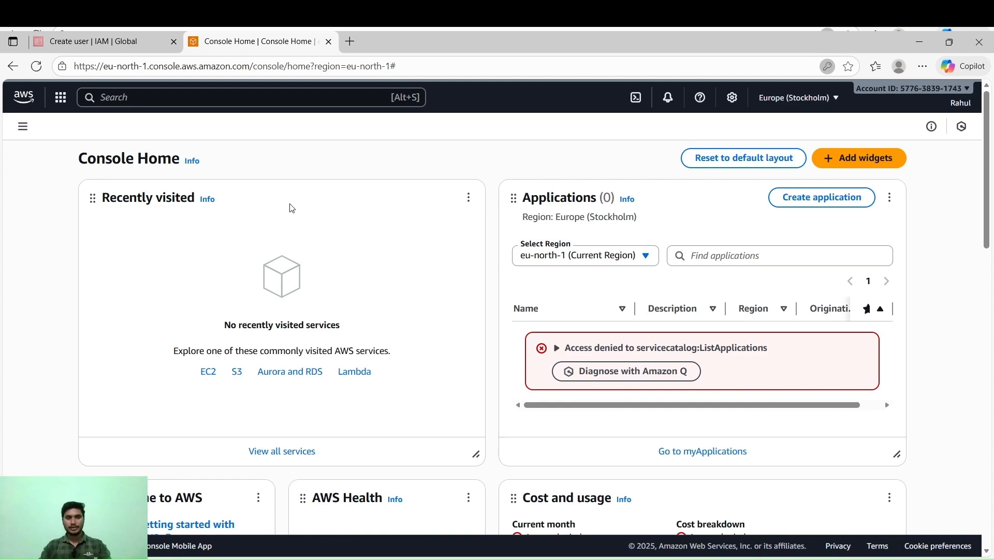
Step: Search the console for Ec2, open the EC2 dashboard and display the running instances
click(111, 97)
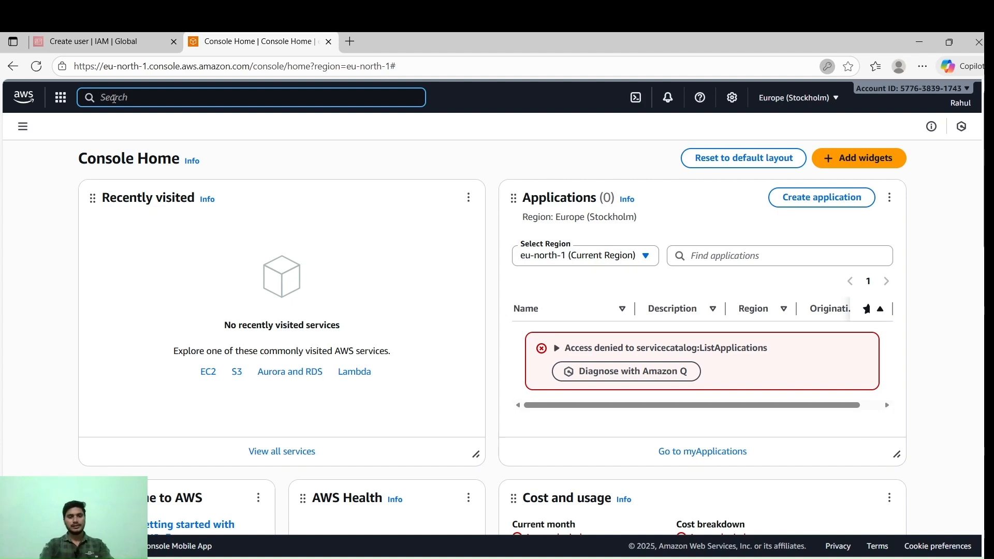
text(Ec2)
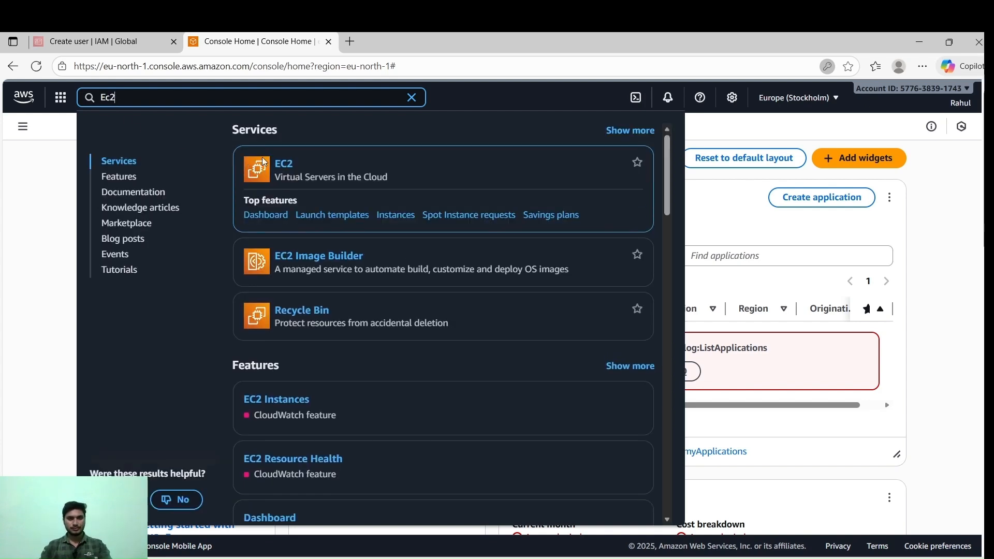
click(280, 167)
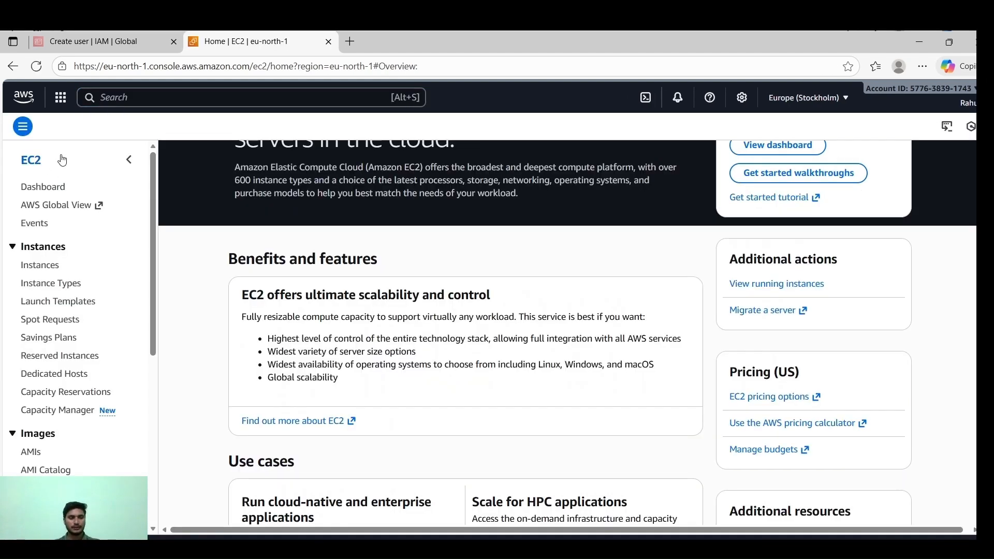
click(51, 189)
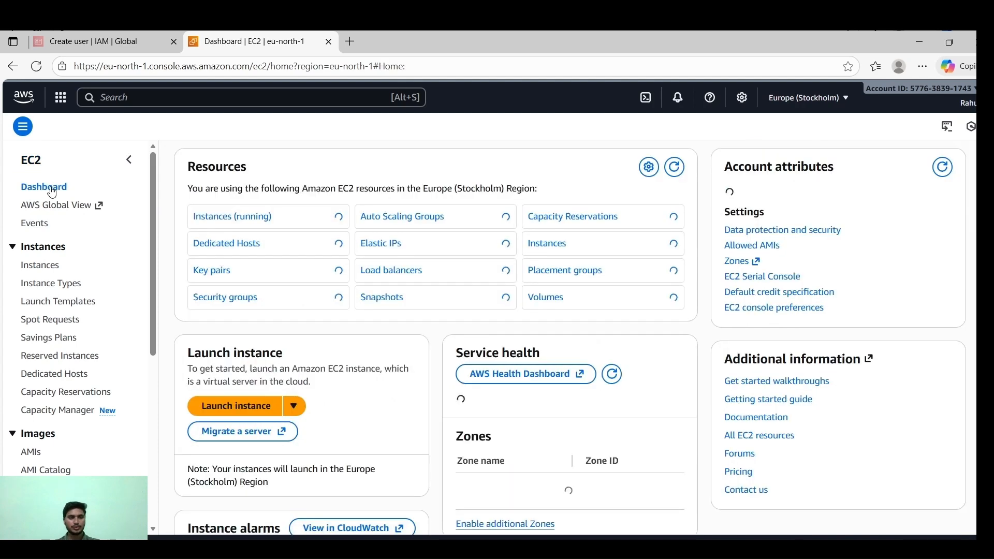
click(216, 224)
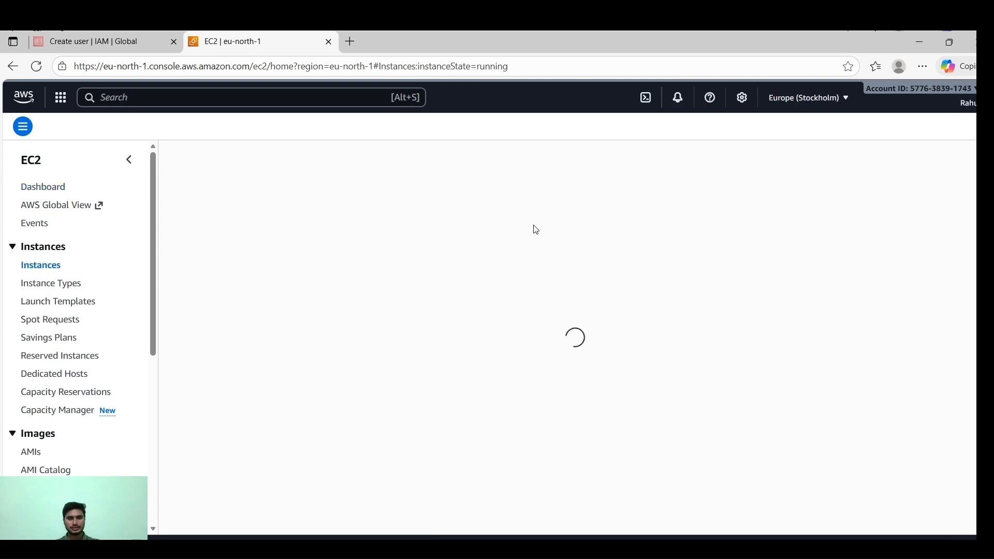
Step: Start launching a new EC2 instance and name it myinstance
click(877, 159)
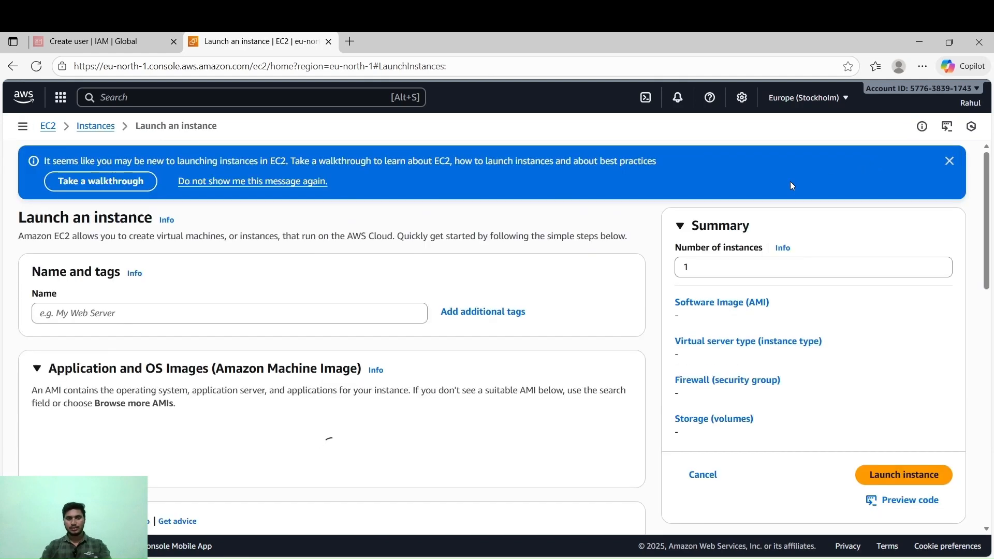
click(96, 310)
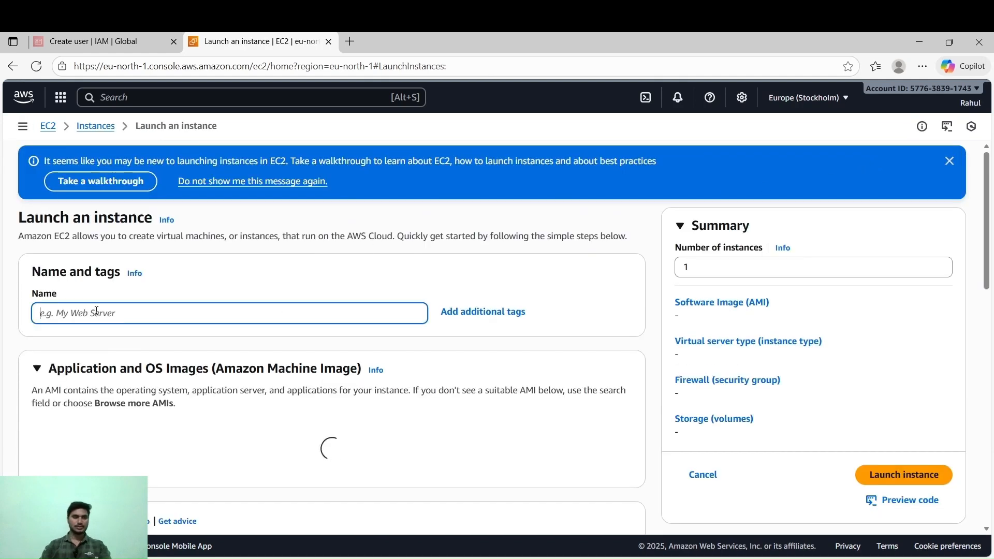
text(myinstance)
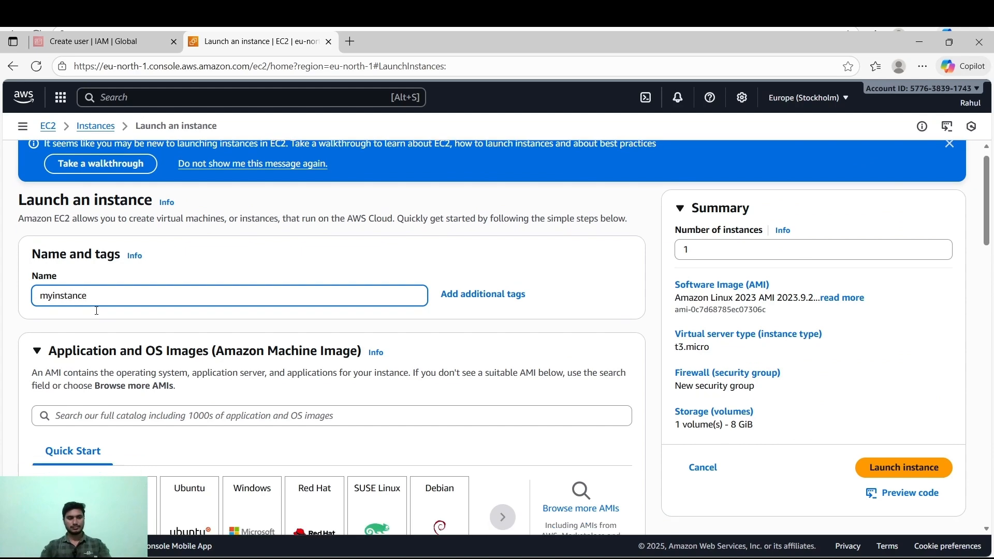
Step: Try to create a new key pair named myinstance for the instance, with type RSA and the .pem private key format
scroll(96, 311, down, 10)
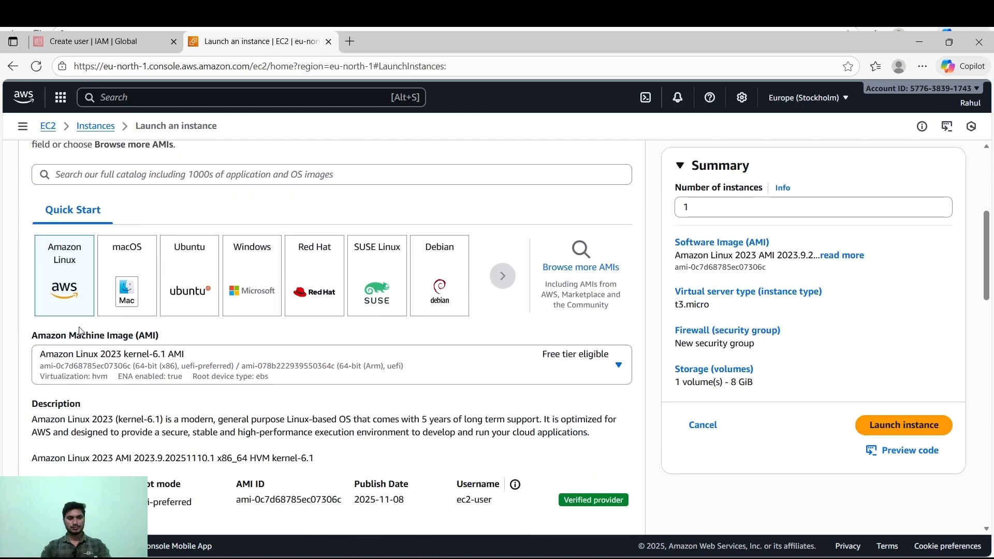
scroll(94, 370, down, 3)
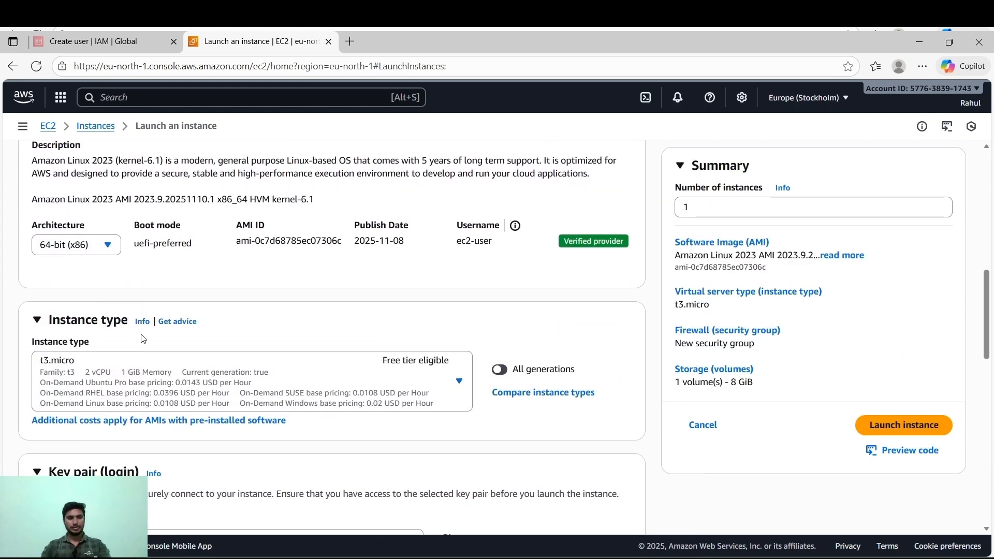
click(140, 474)
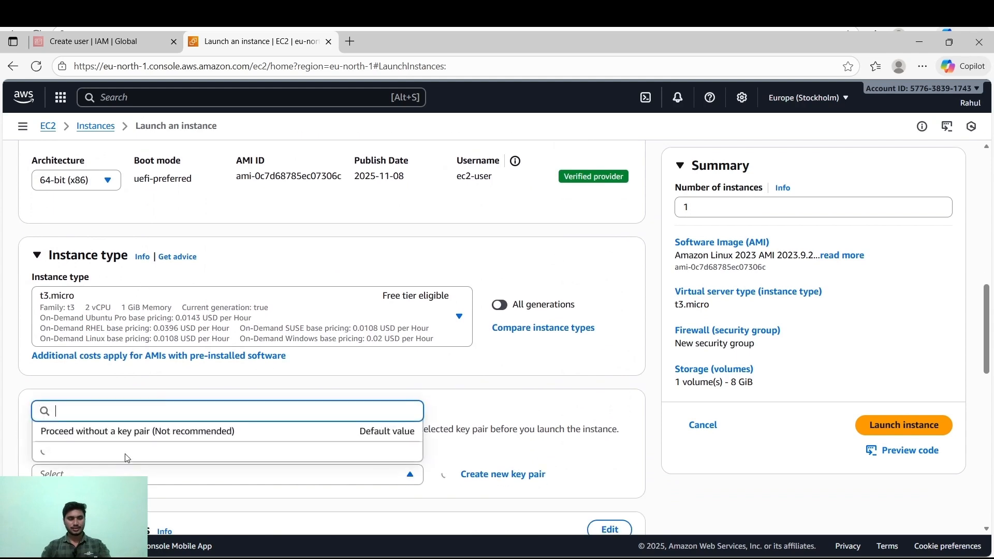
scroll(126, 439, down, 3)
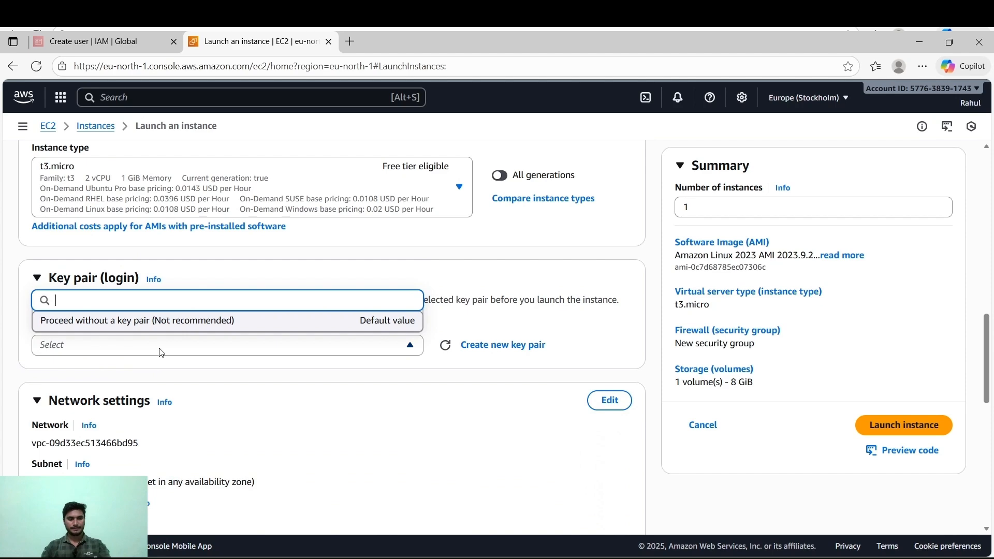
click(232, 377)
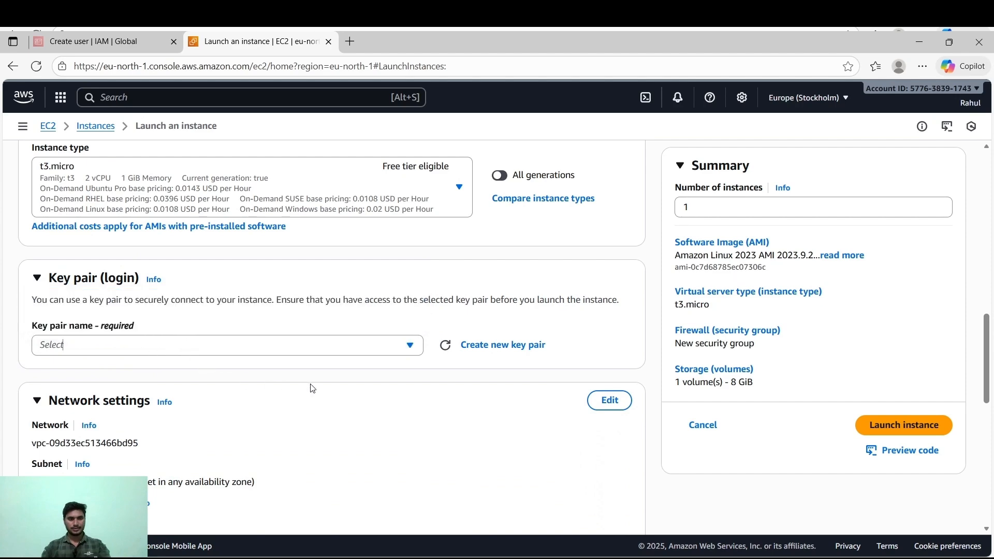
click(473, 347)
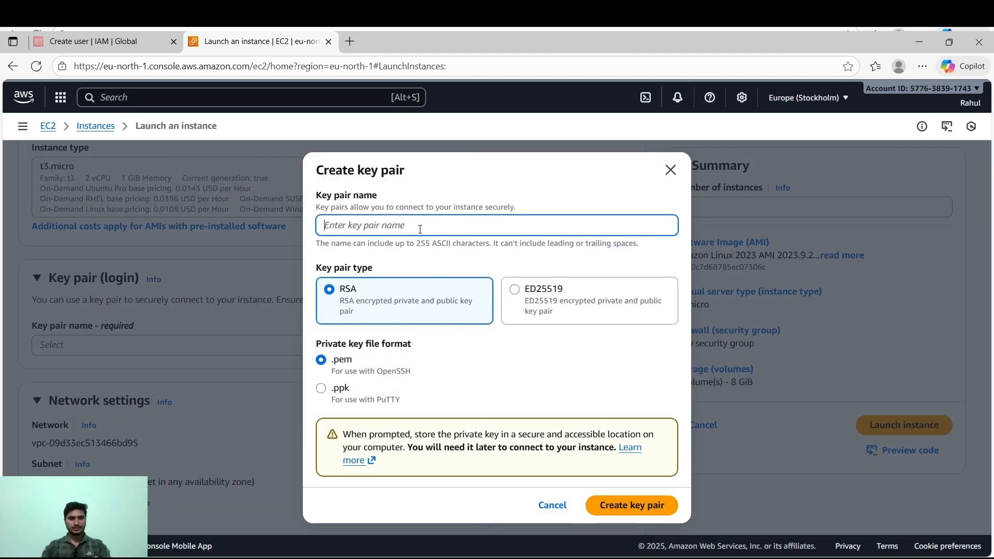
text(myins)
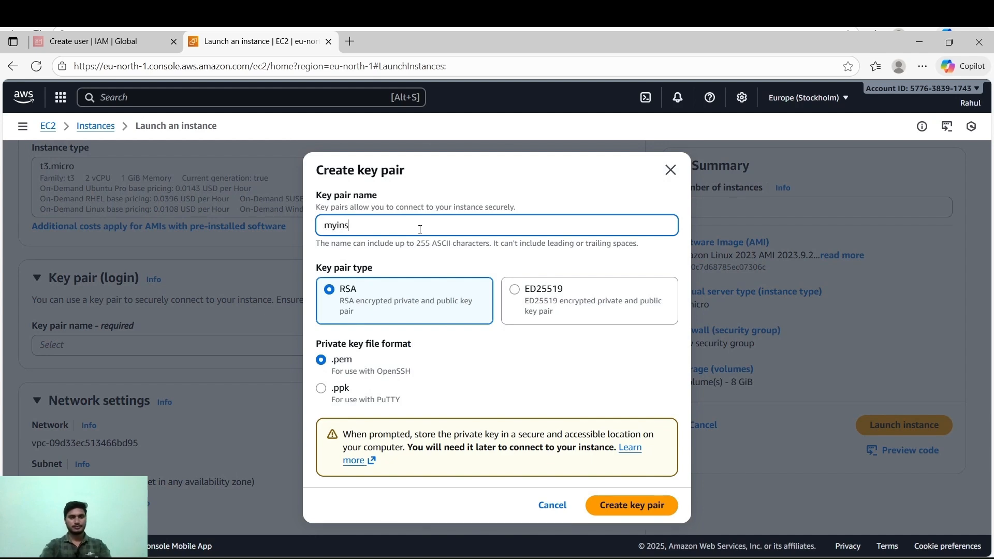
text(tance)
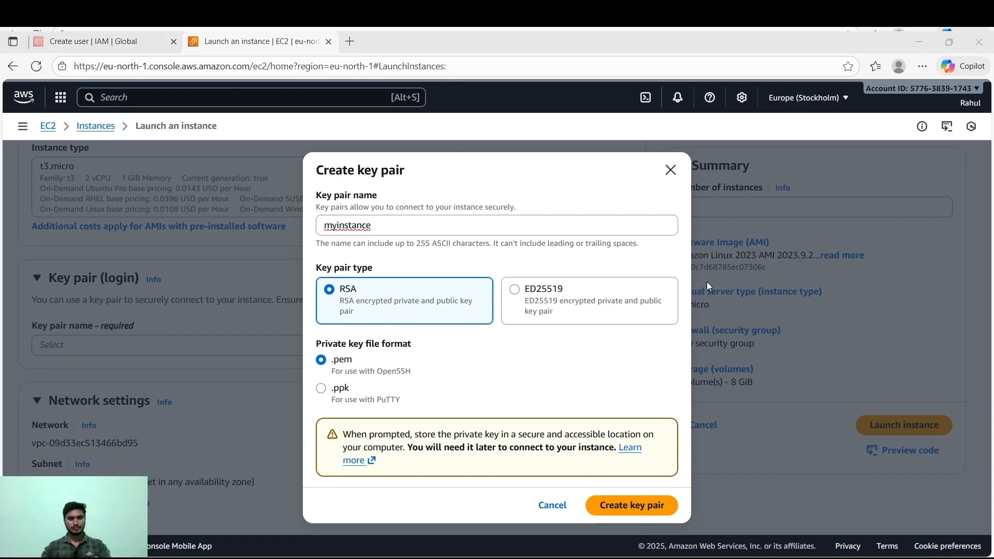
click(616, 506)
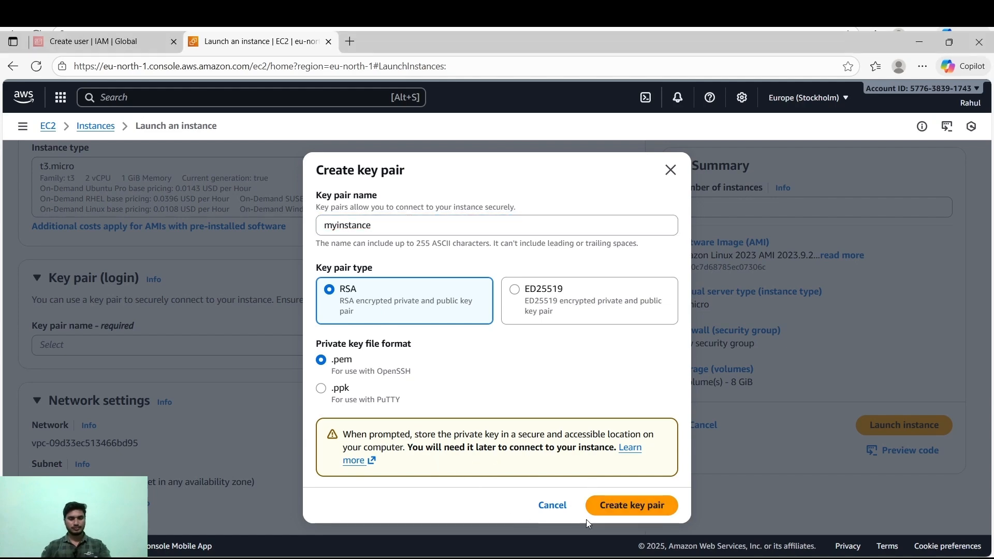
click(637, 510)
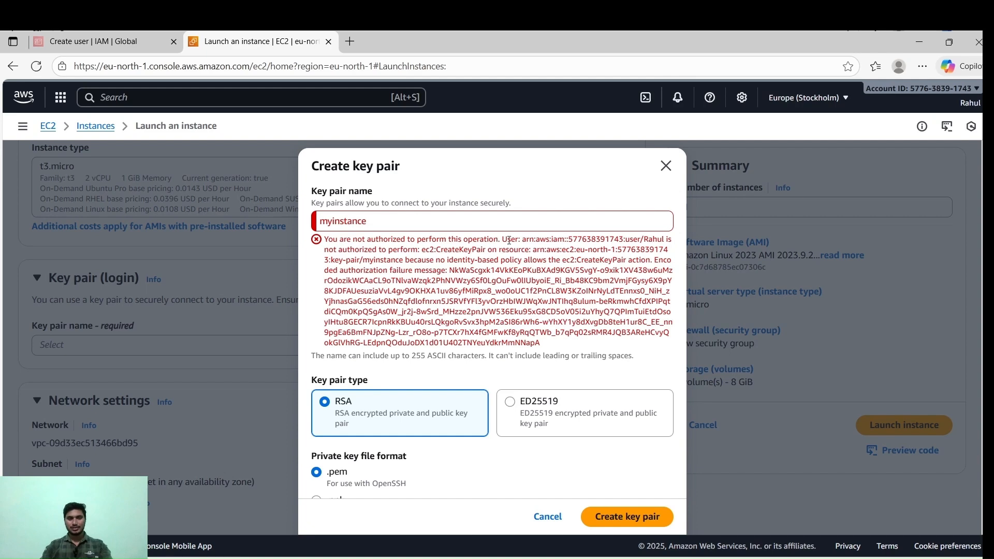
Step: Abandon the key pair creation, review the instance launch form and return to the EC2 dashboard
click(665, 166)
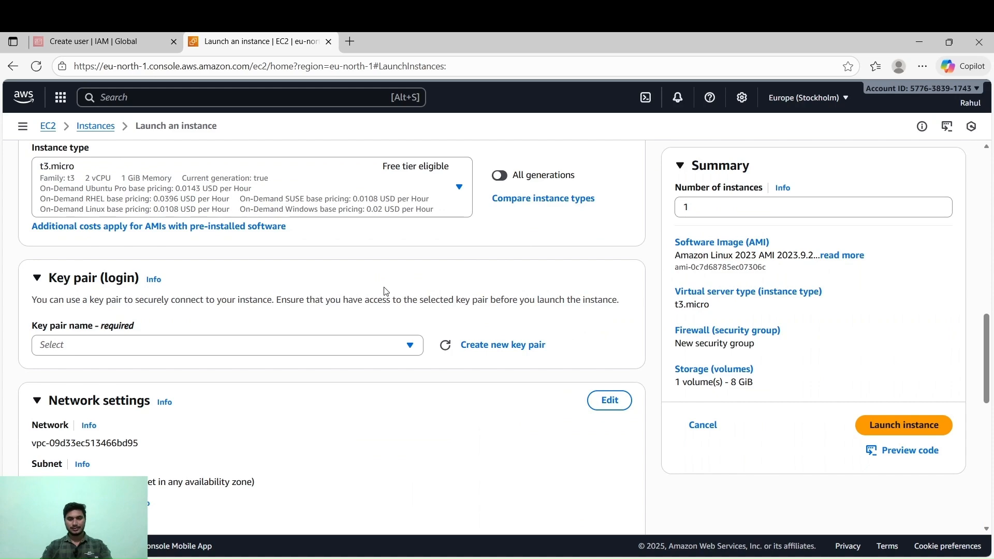
scroll(378, 297, down, 2)
scroll(378, 297, up, 2)
scroll(375, 294, up, 1)
scroll(377, 296, up, 5)
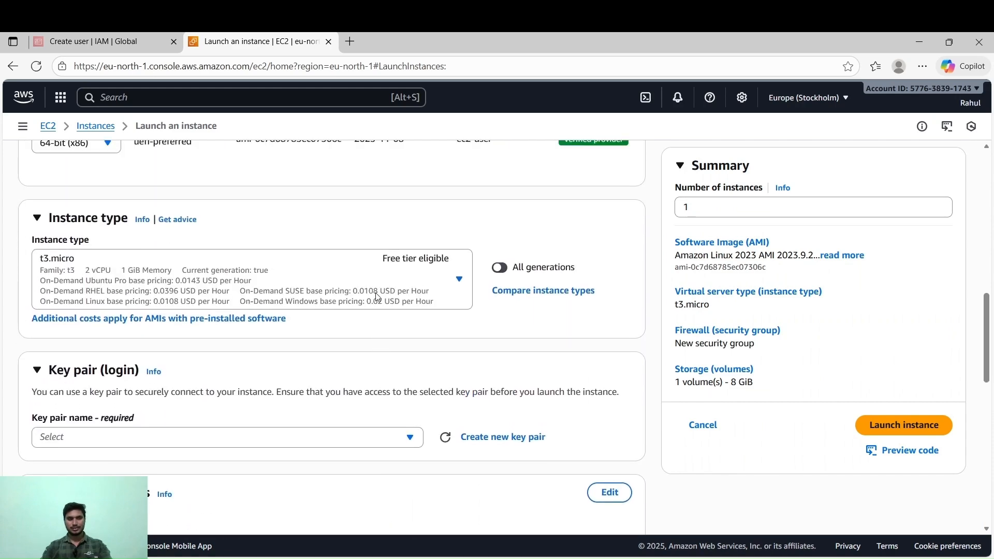
scroll(371, 303, up, 5)
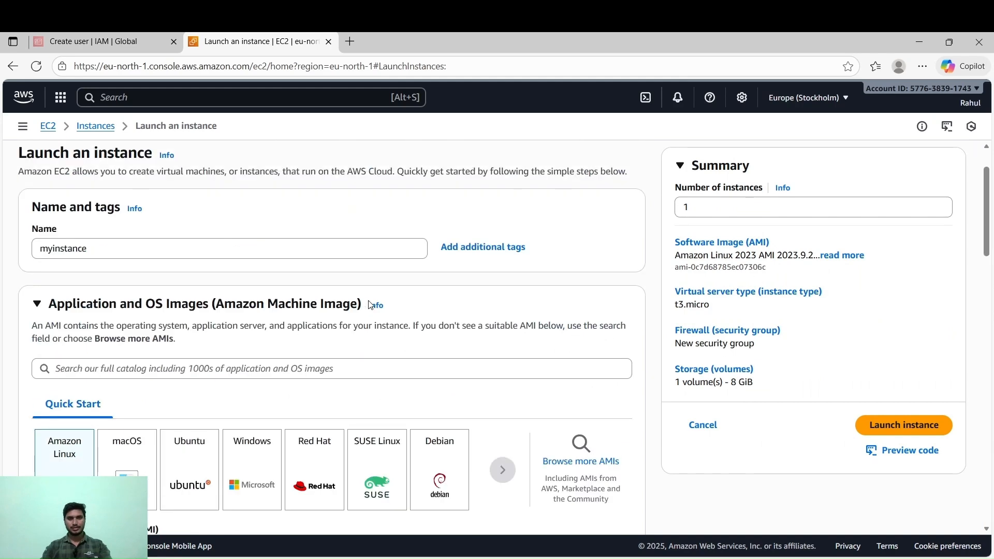
scroll(313, 375, down, 8)
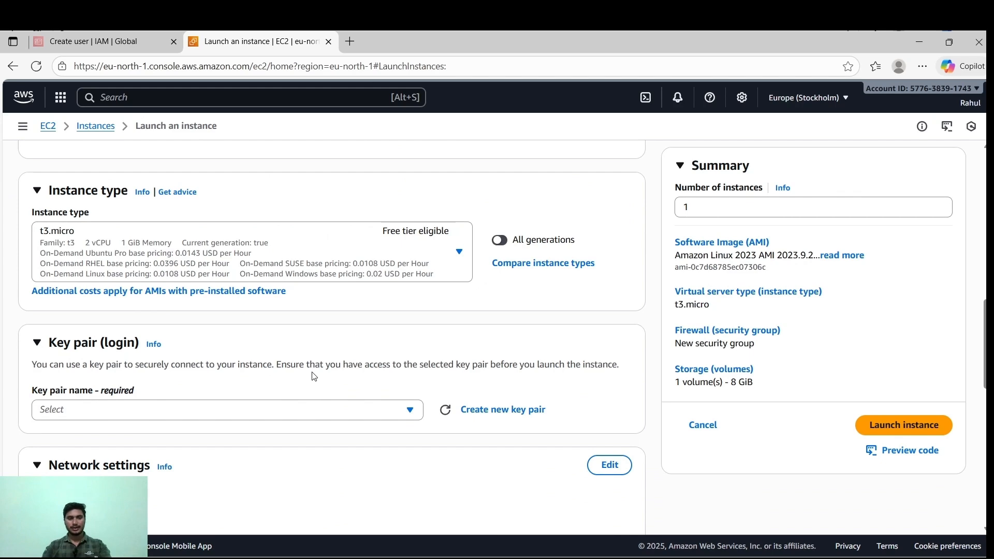
scroll(314, 377, up, 8)
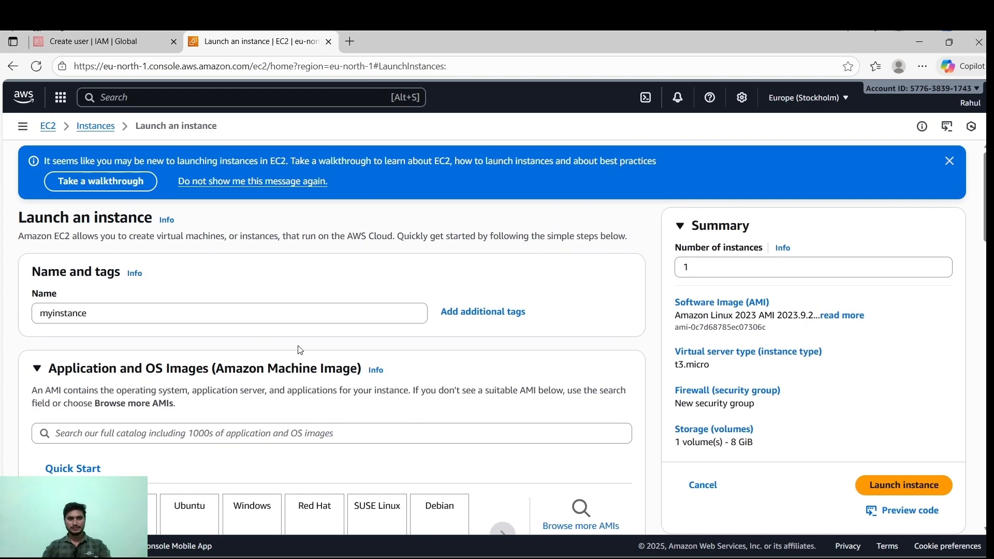
click(48, 126)
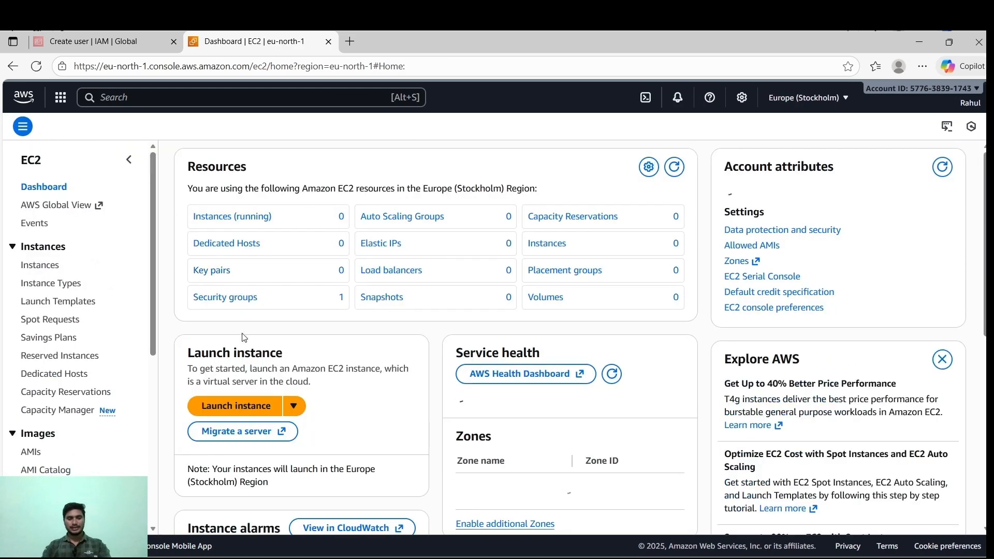
Step: Search the console for s3 buckets and open the S3 service
click(167, 97)
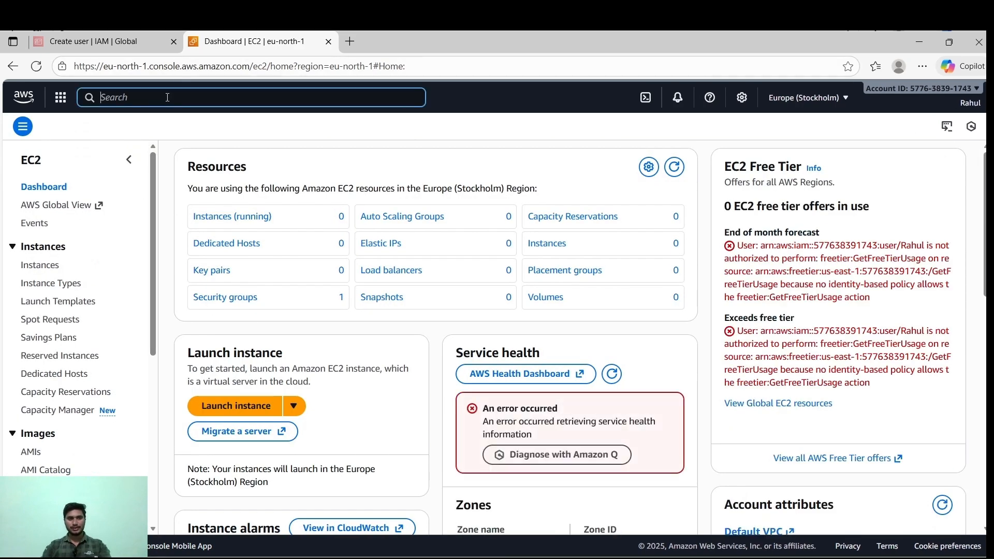
text(s)
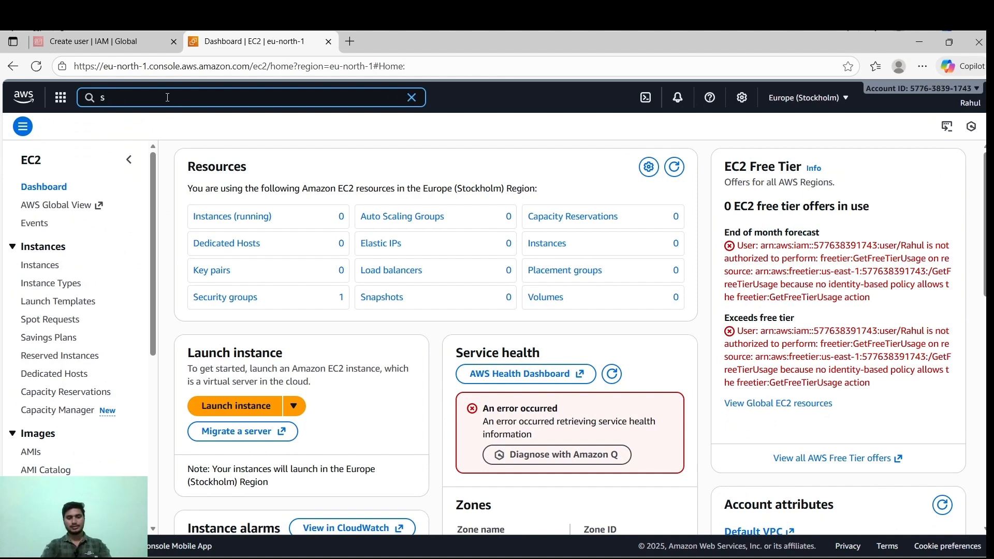
text(3 bucket)
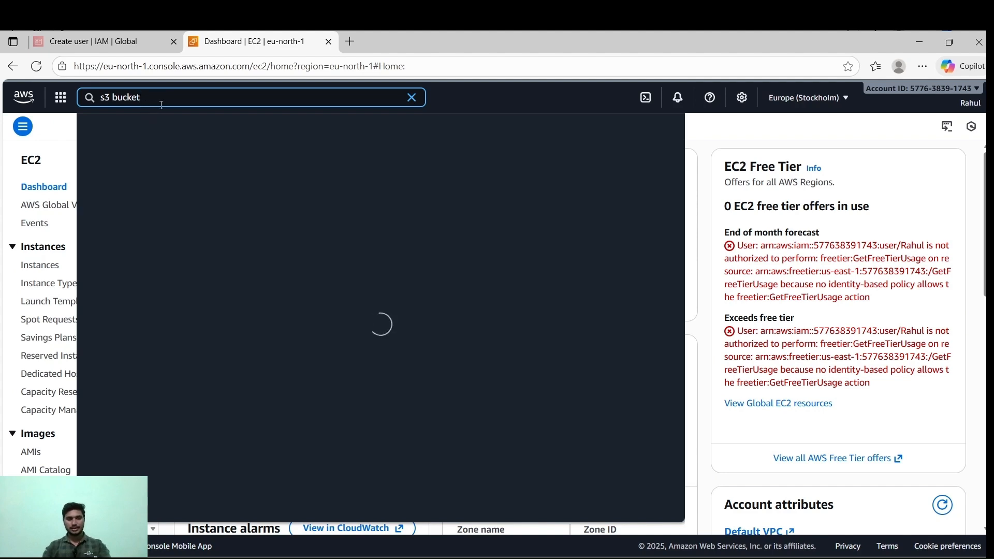
text(s)
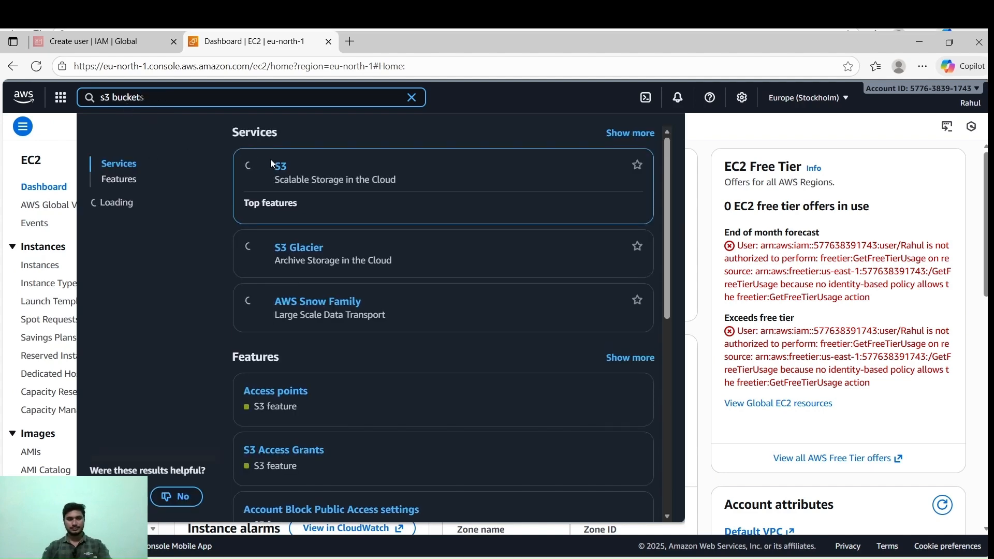
click(280, 169)
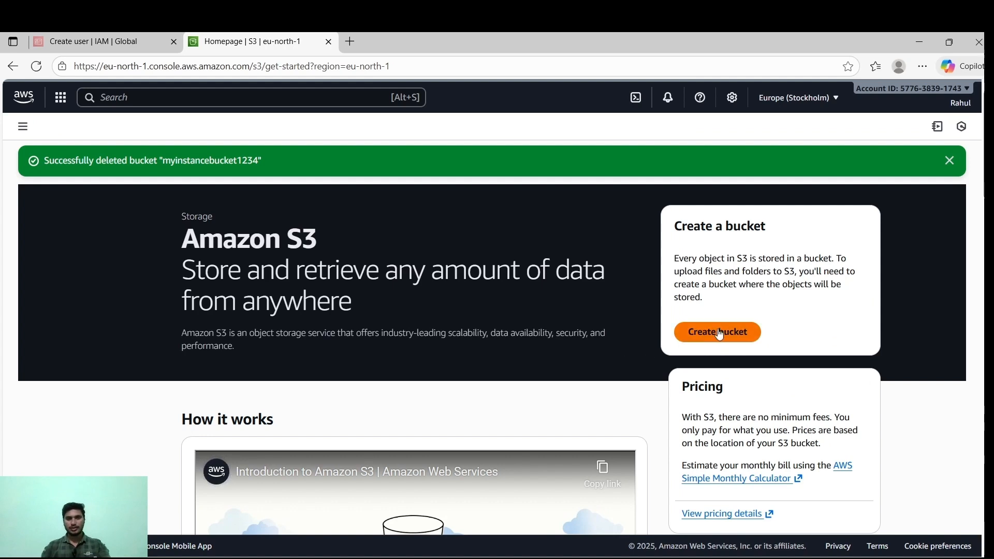
Step: Create a general purpose S3 bucket named myinstancebucket123, keeping the default ownership, public access and encryption settings
click(718, 335)
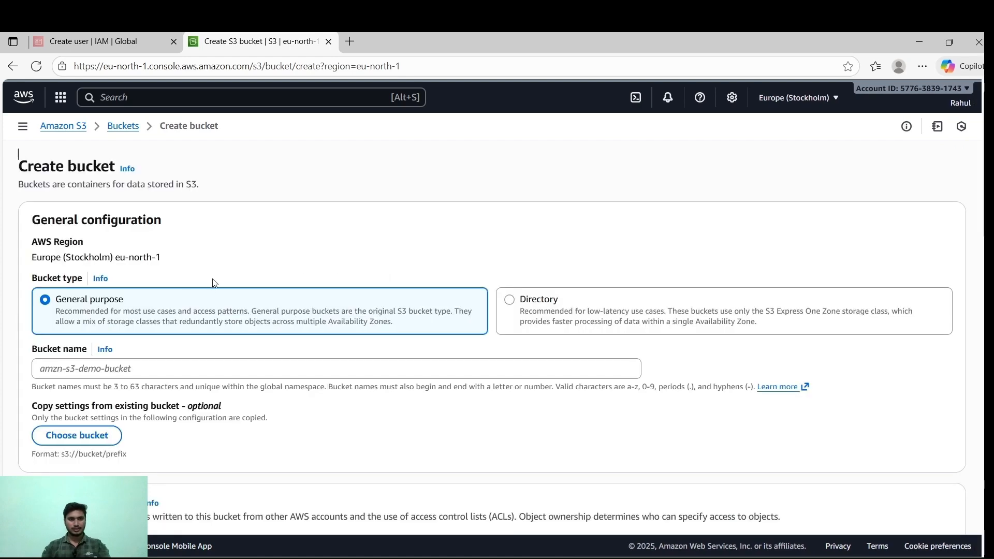
scroll(124, 305, down, 1)
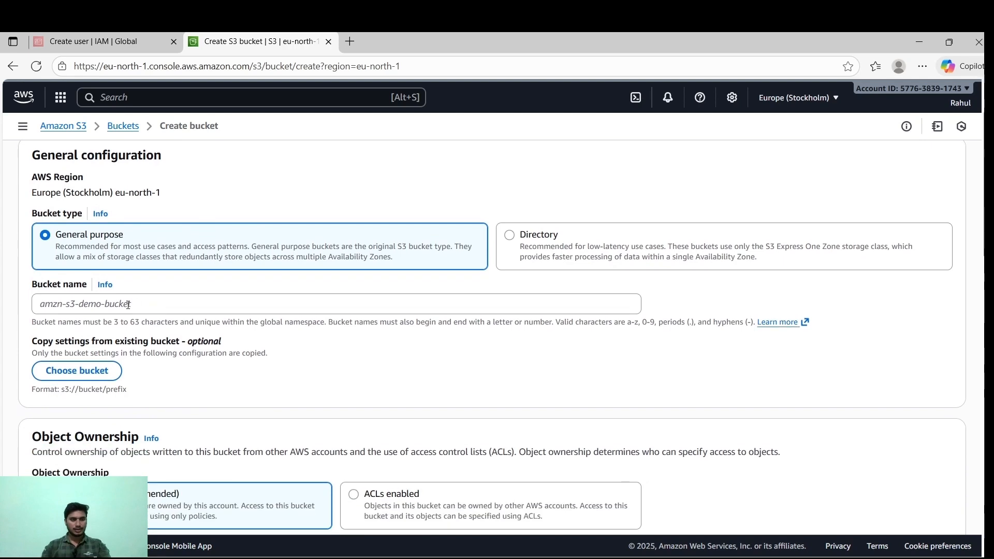
click(135, 309)
text(m)
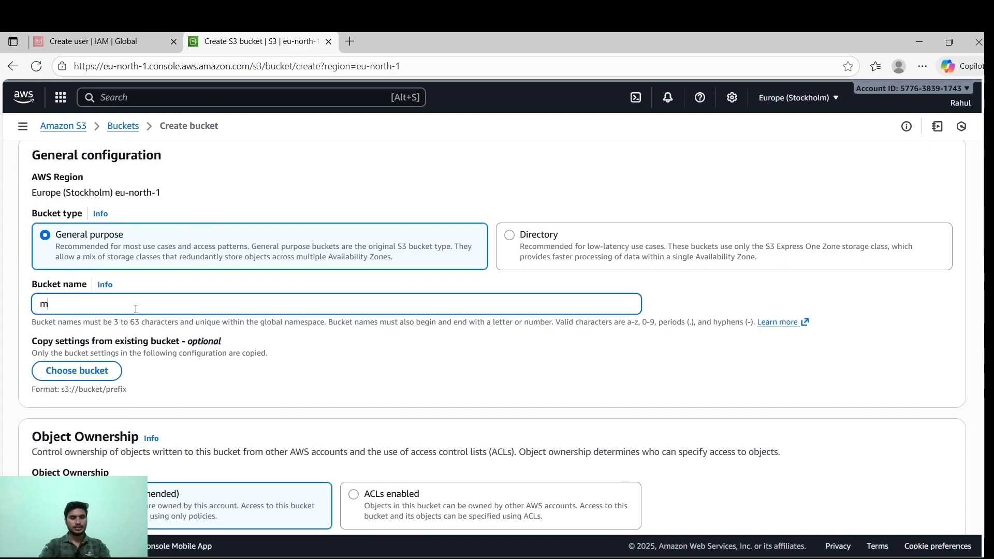
text(yinst)
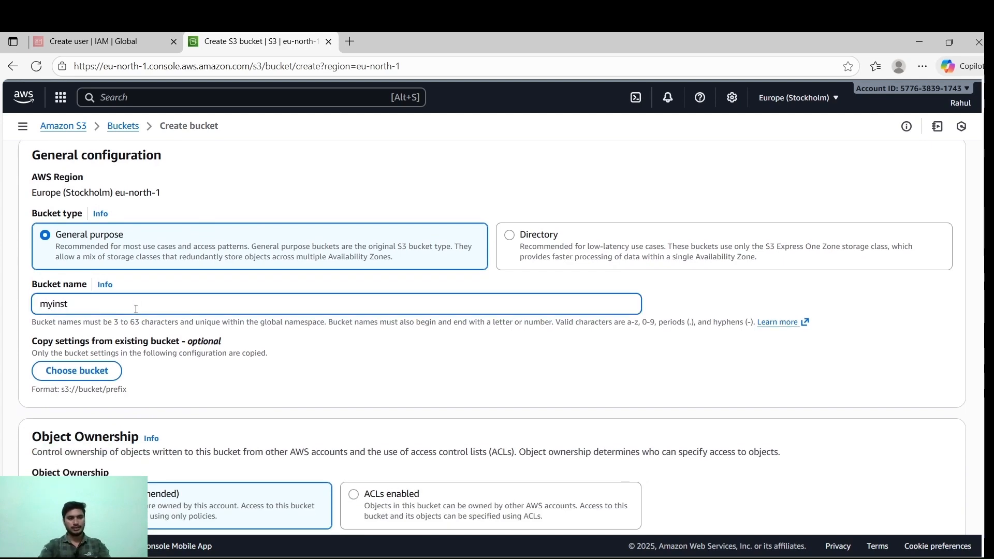
text(ancebucke)
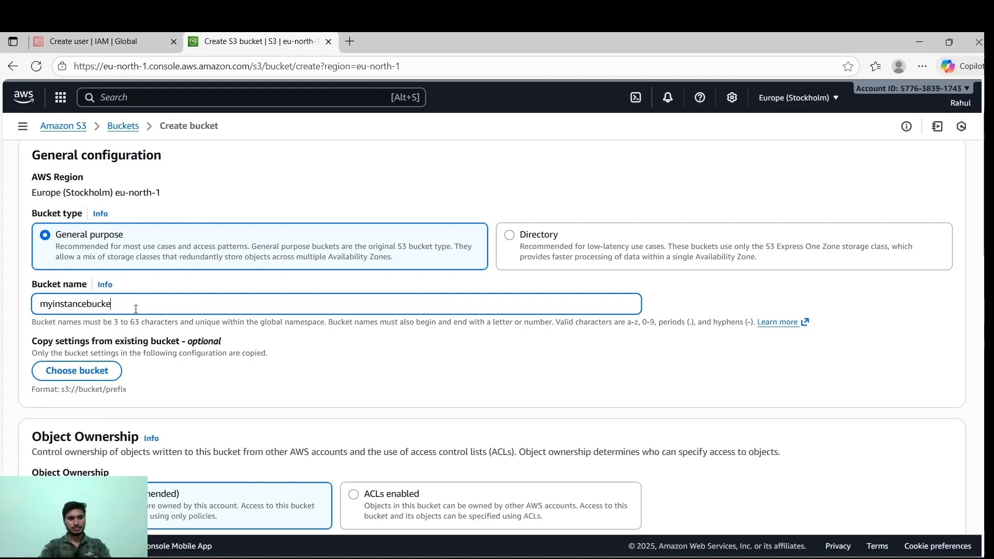
text(t123)
scroll(136, 309, down, 10)
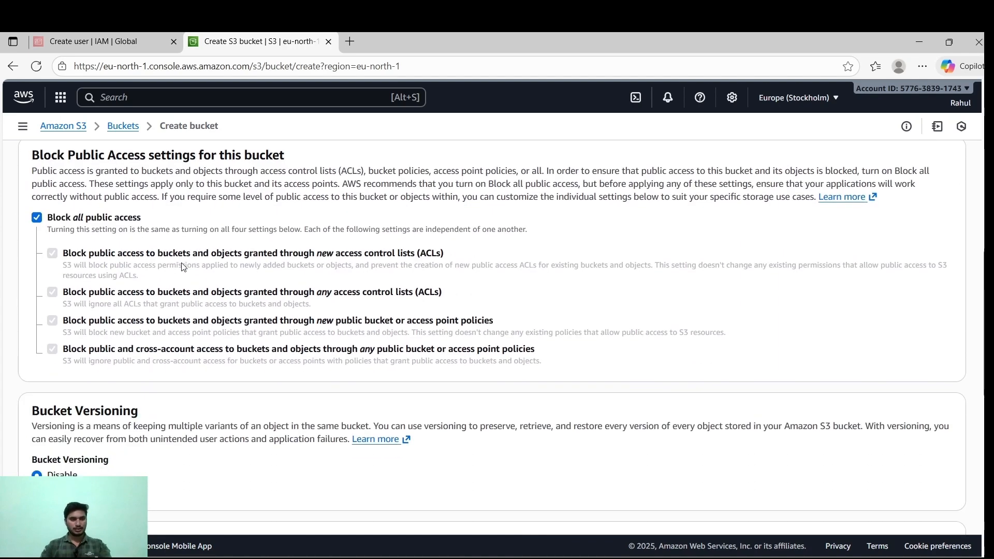
scroll(182, 266, down, 5)
scroll(195, 287, down, 4)
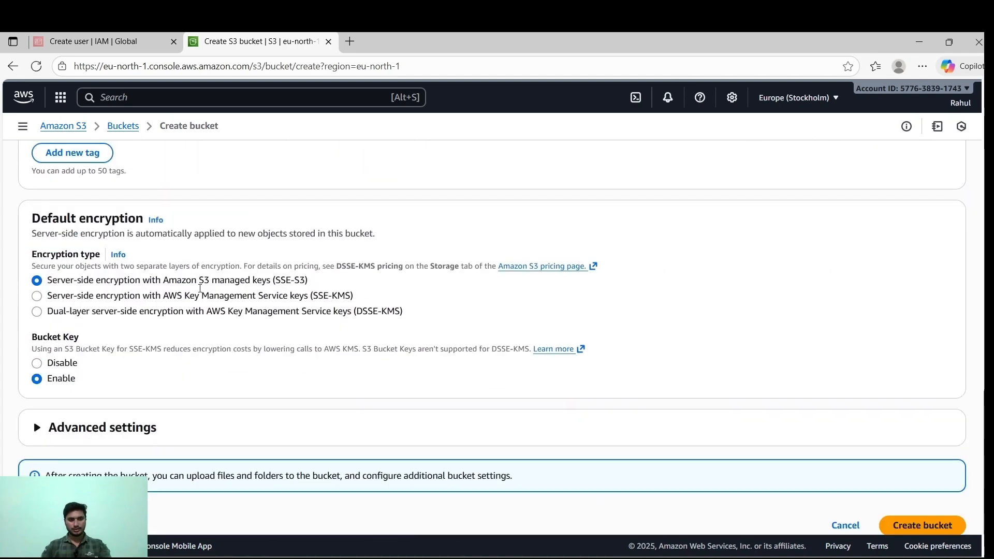
click(930, 501)
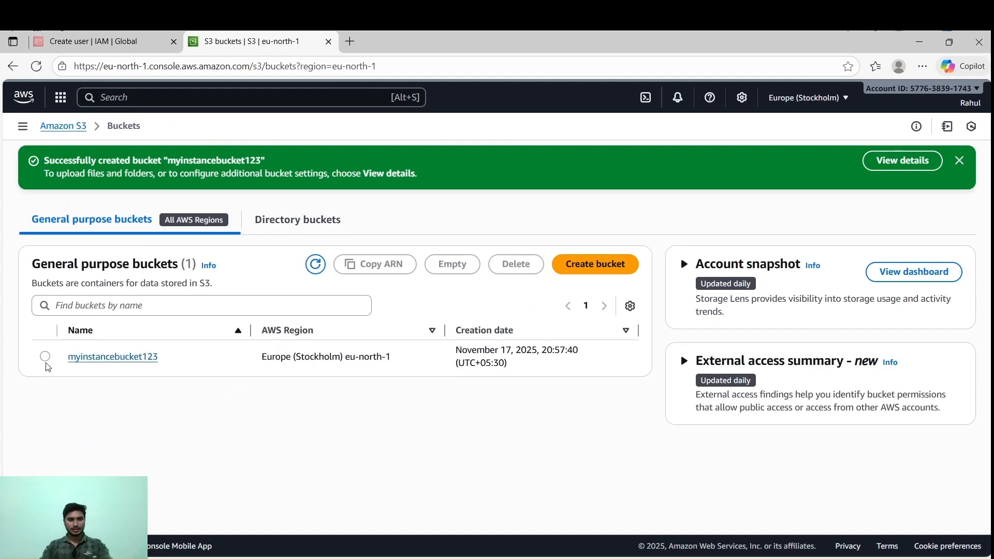
Step: Open the myinstancebucket123 bucket from the bucket list to view its objects
click(46, 357)
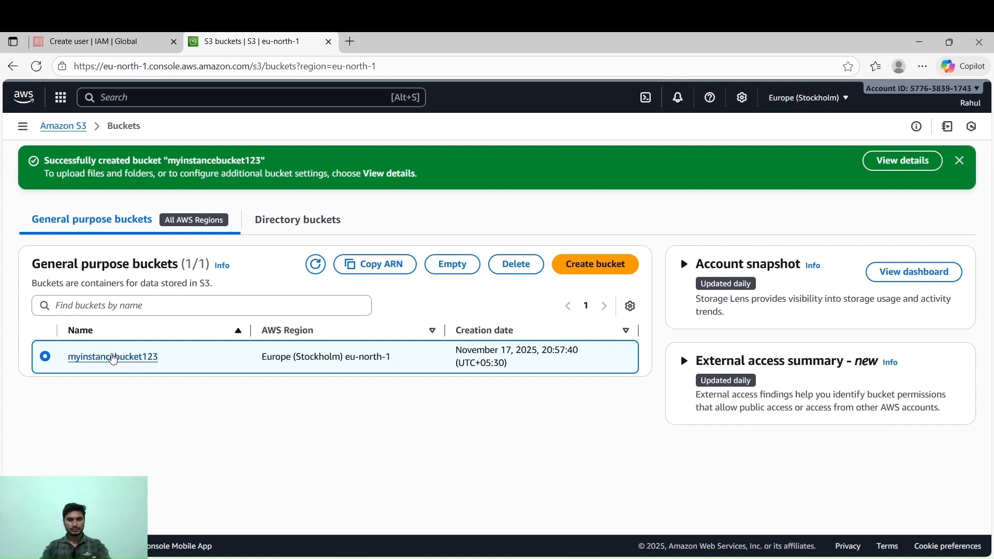
click(113, 357)
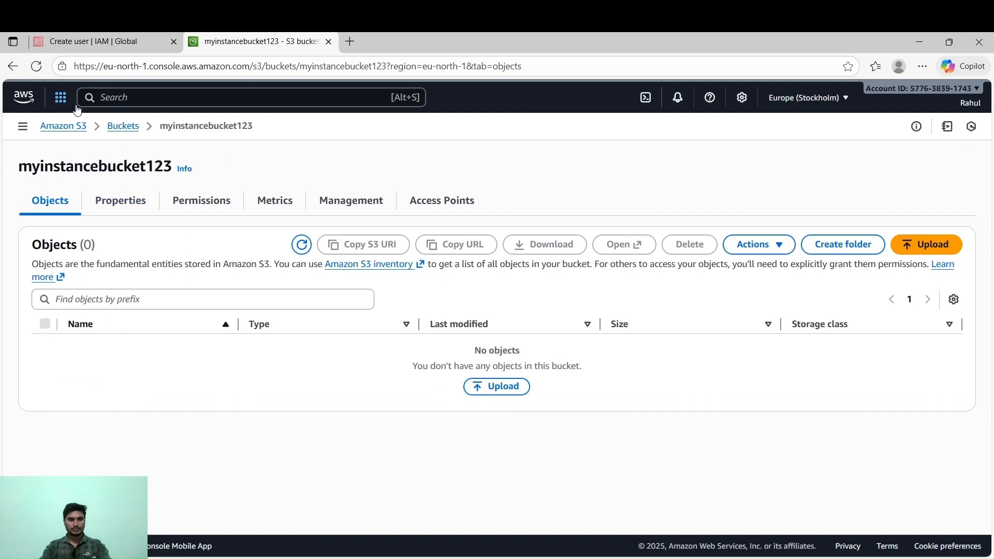
click(121, 129)
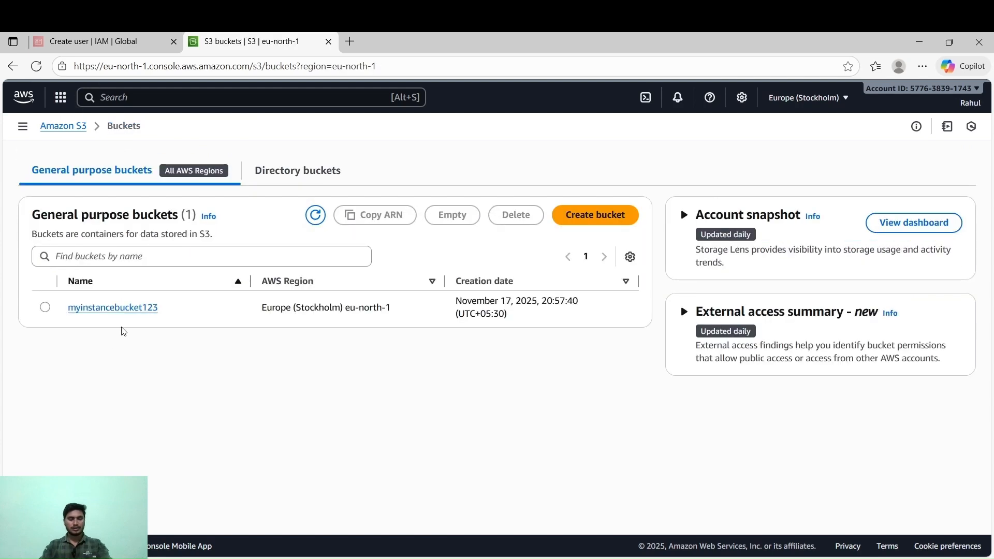
click(126, 308)
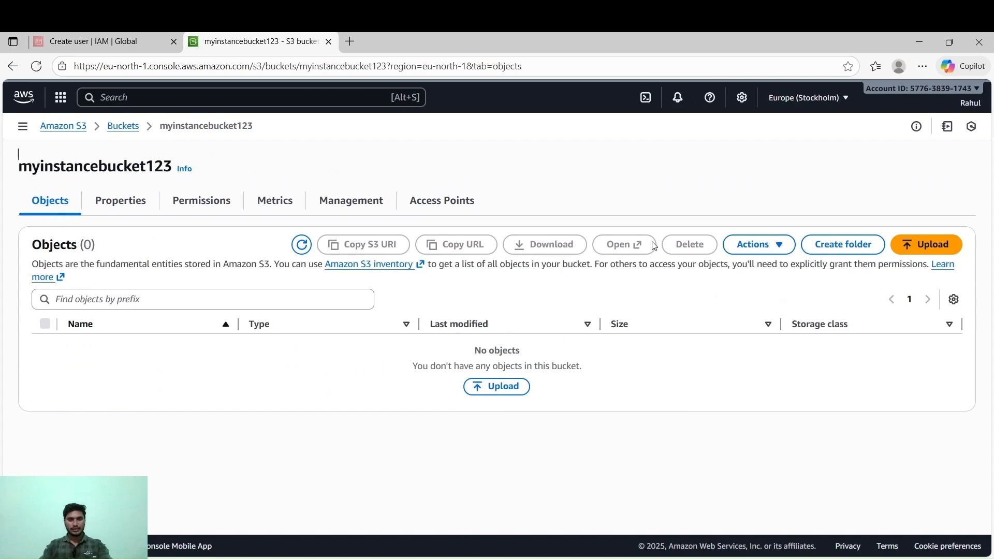
Step: Upload the file Beginner Docker Projects.txt to myinstancebucket123 and return to the bucket's object list
click(481, 391)
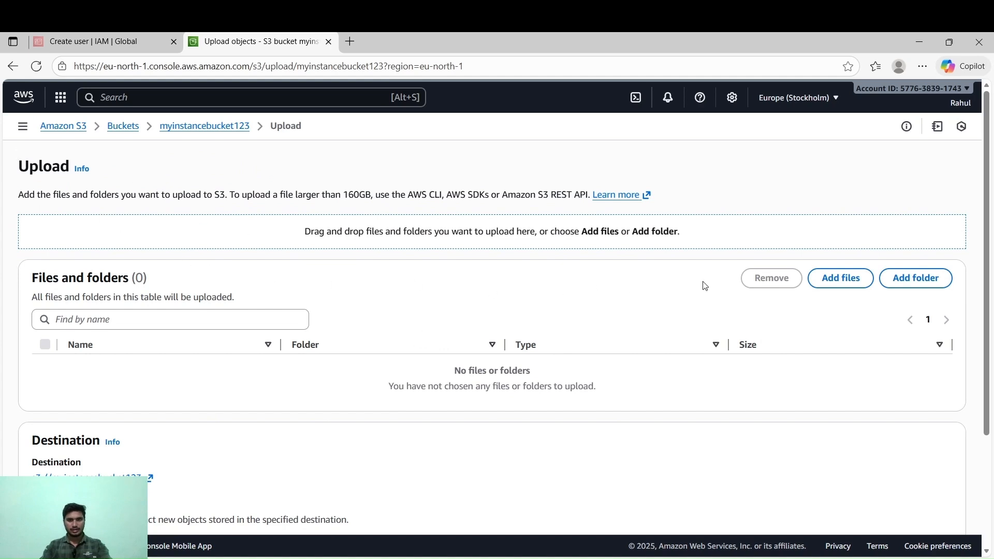
click(837, 279)
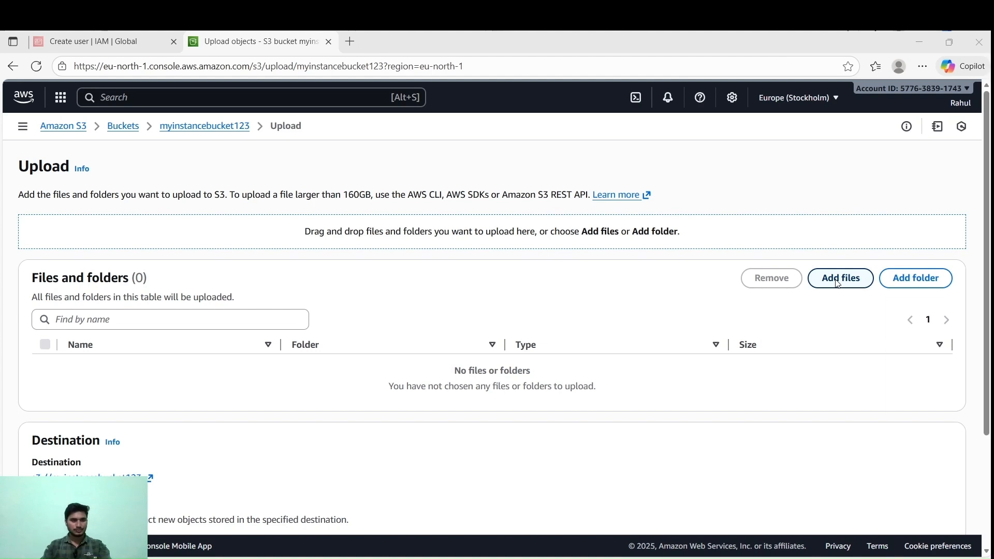
click(392, 316)
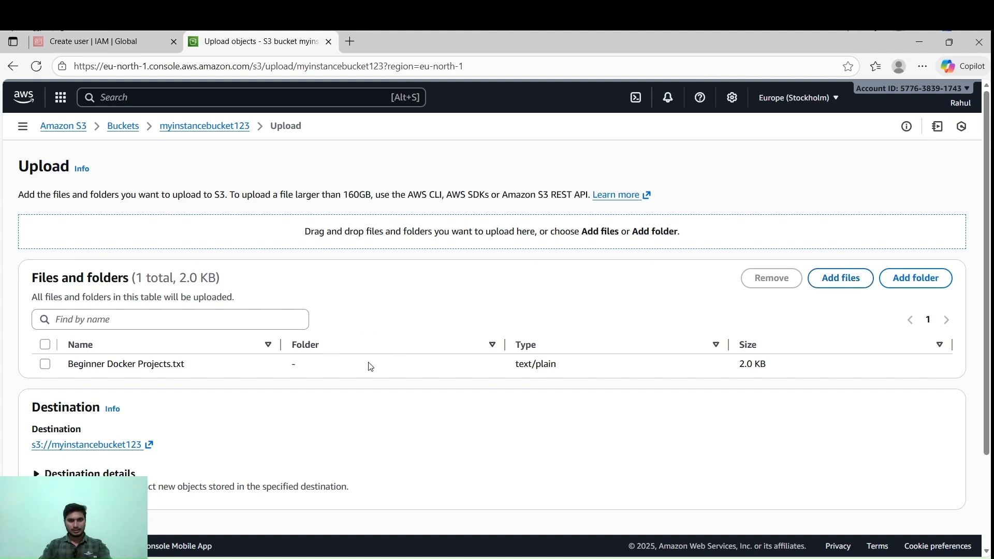
scroll(321, 370, down, 2)
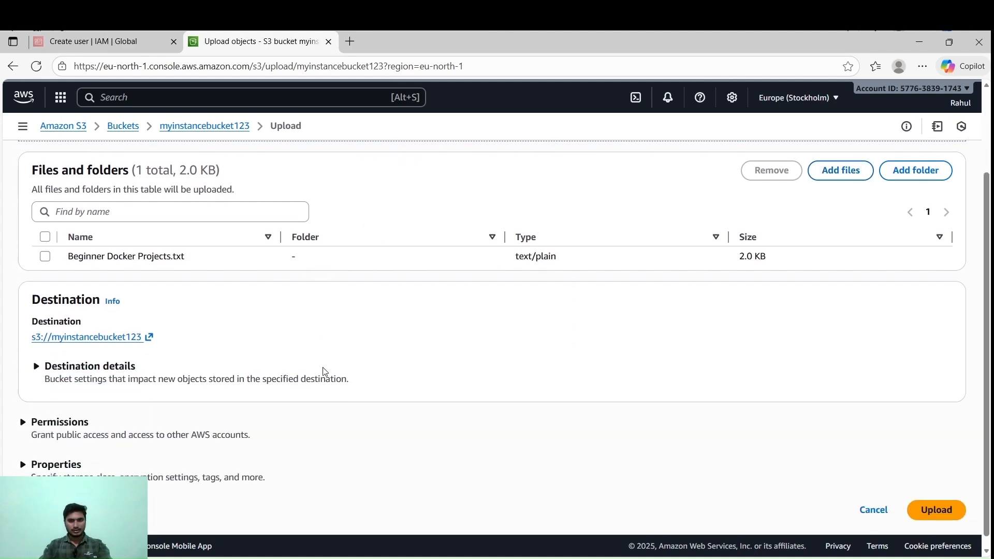
click(937, 500)
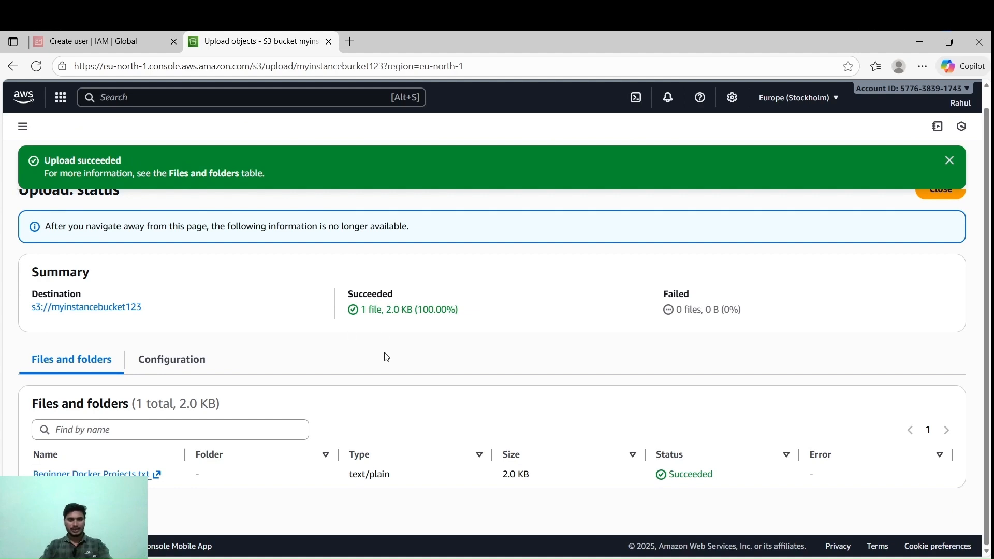
scroll(360, 284, up, 1)
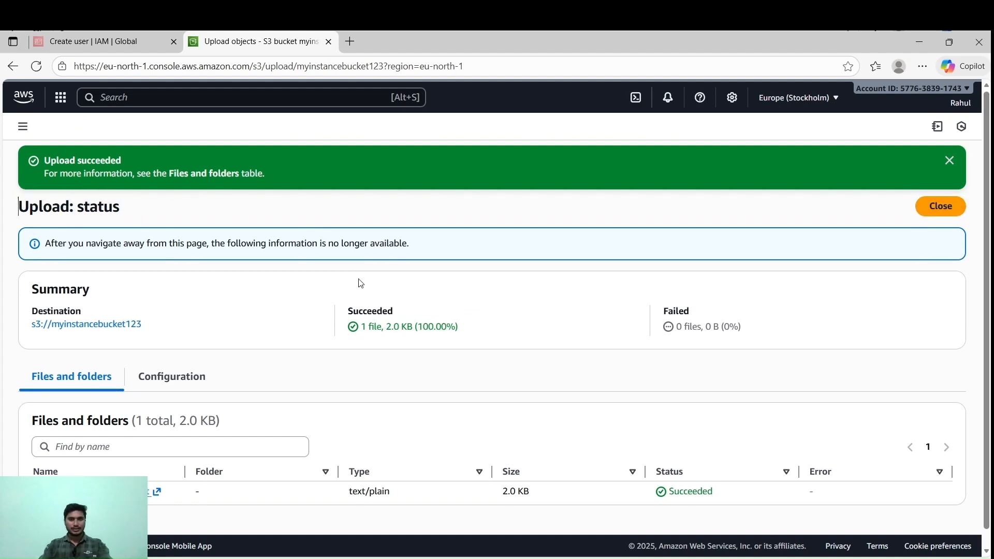
click(947, 212)
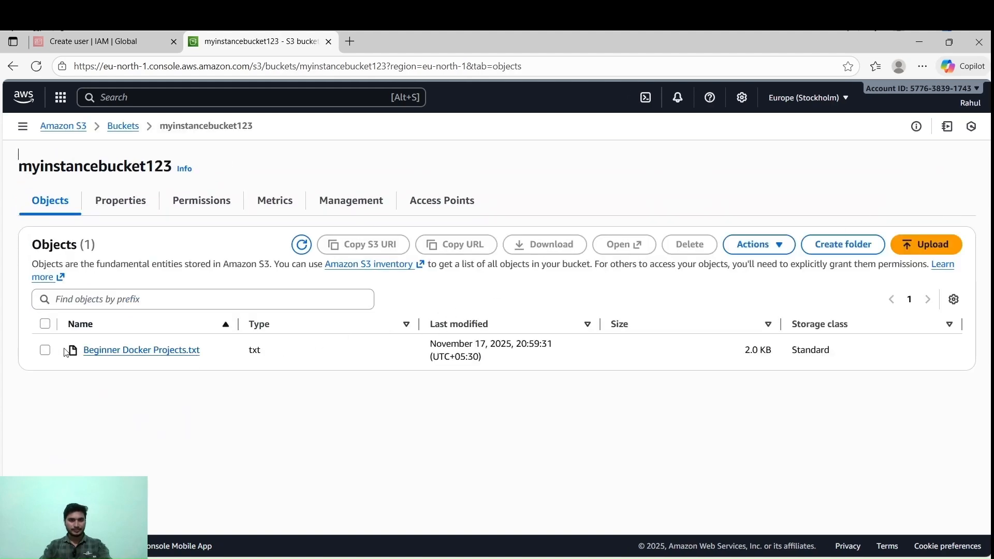
Step: Permanently delete Beginner Docker Projects.txt from myinstancebucket123, confirming with the phrase permanently delete
click(45, 351)
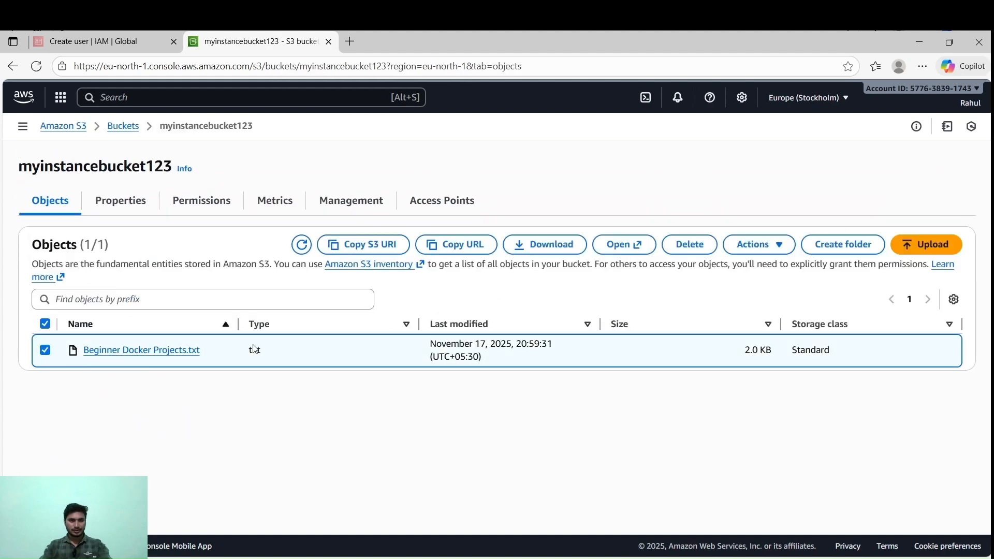
click(698, 246)
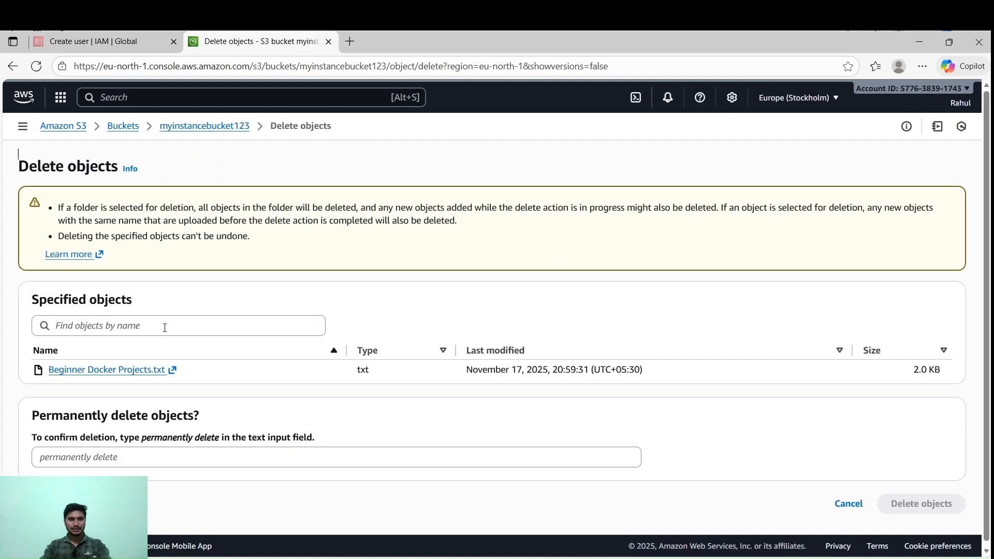
click(101, 455)
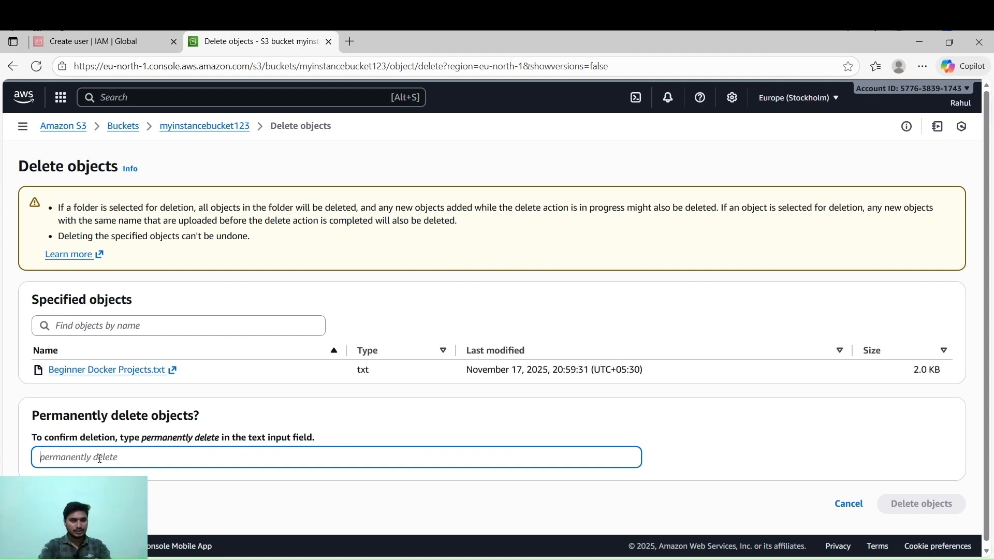
text(perma)
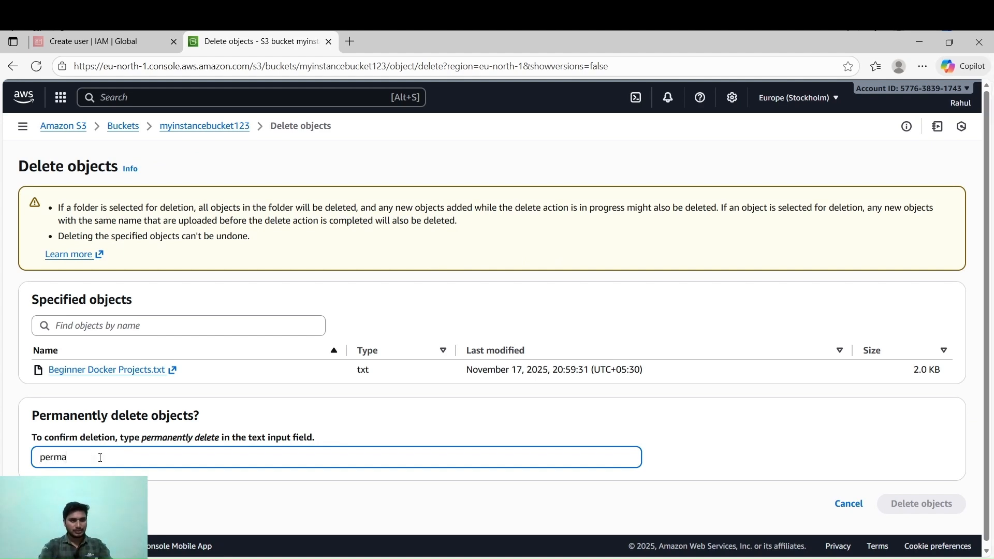
text(nently)
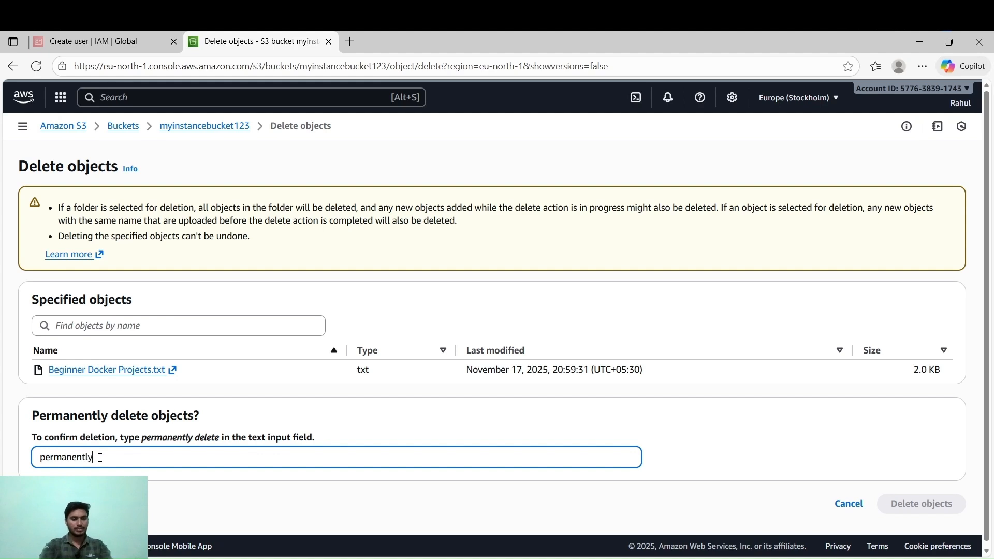
text( delte)
key(BackSpace)
key(BackSpace)
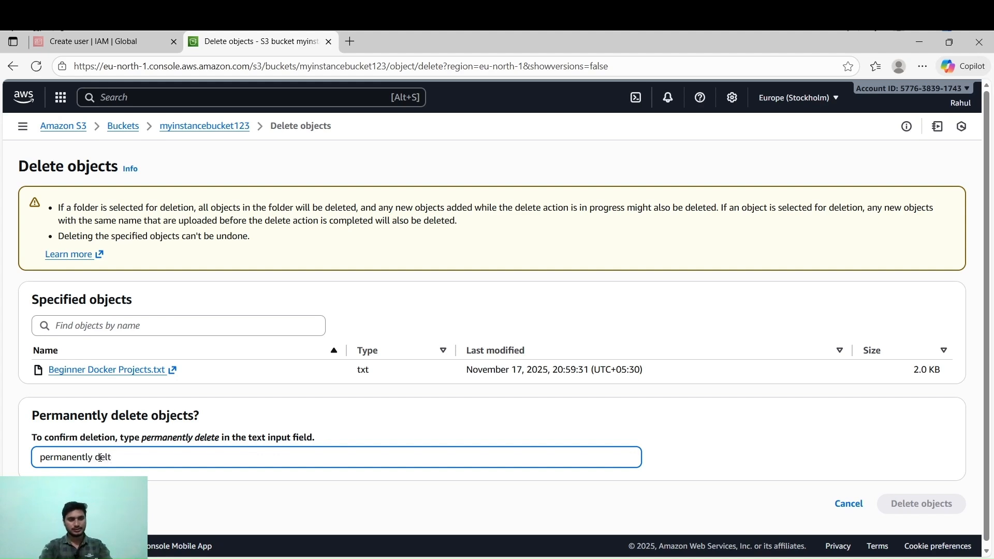
text(ete)
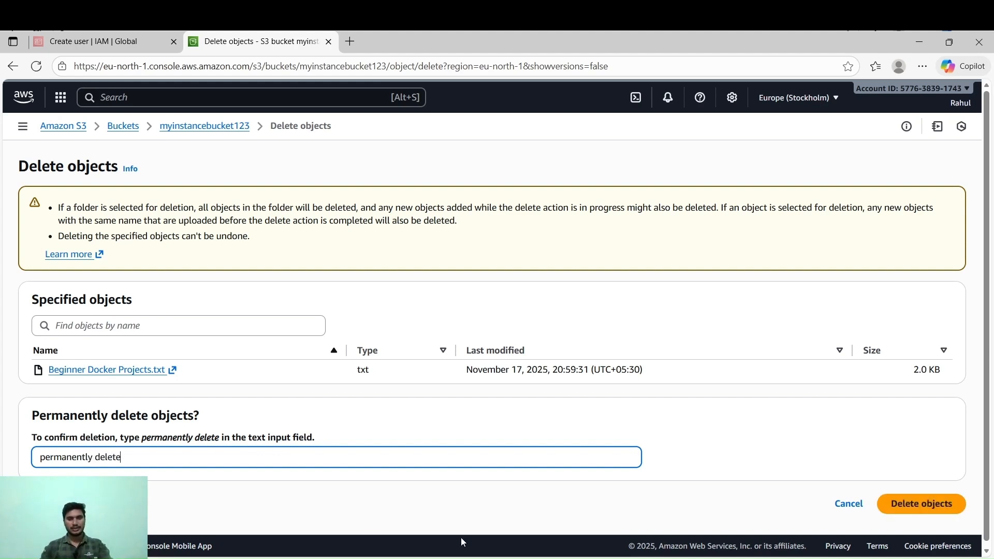
click(917, 507)
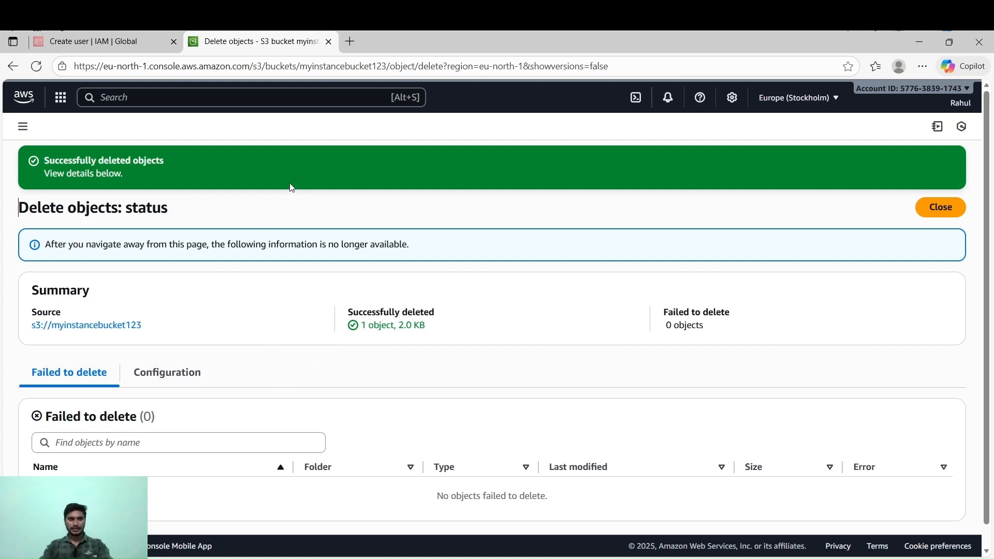
Step: Search the console for vpc, open the VPC service and show the list of VPCs in the region
click(193, 95)
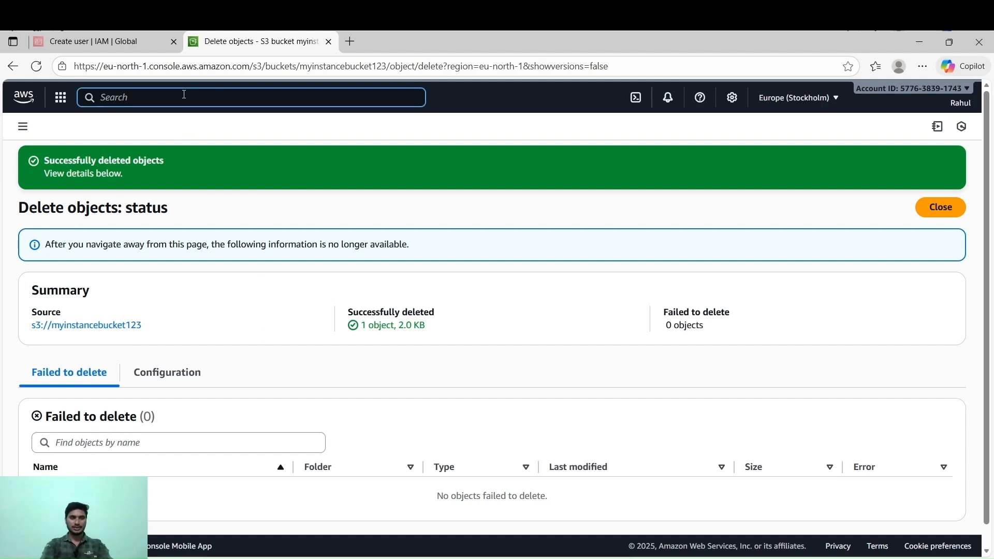
text(vpc)
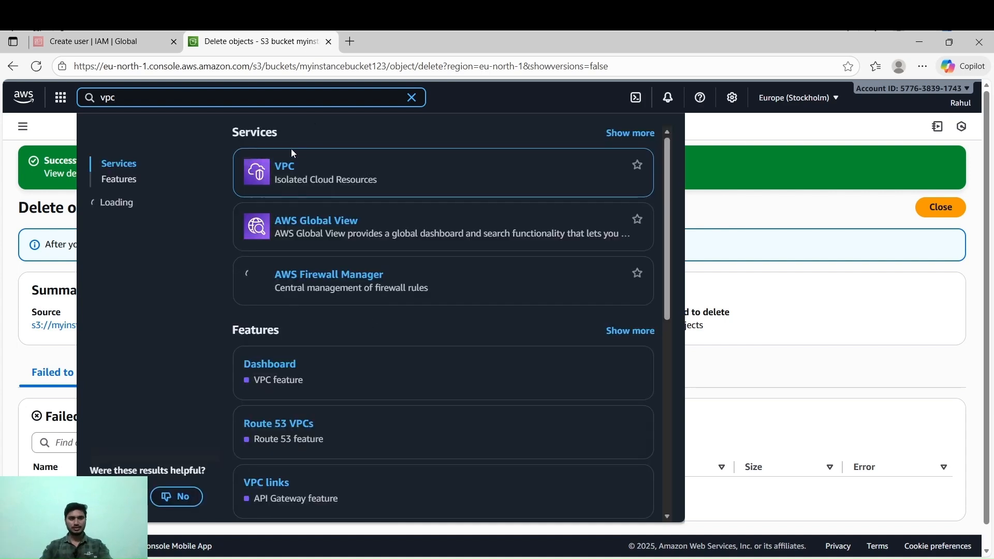
click(284, 167)
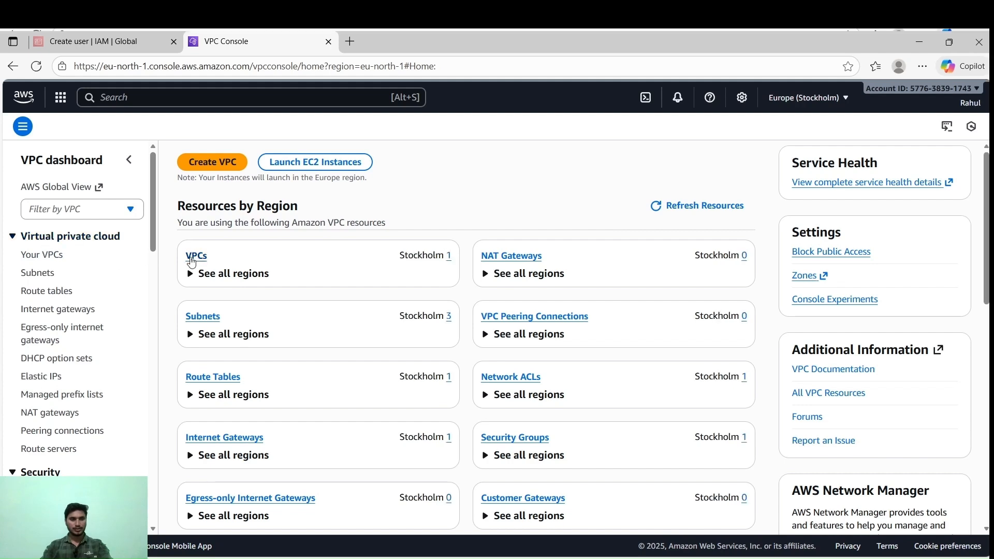
click(194, 257)
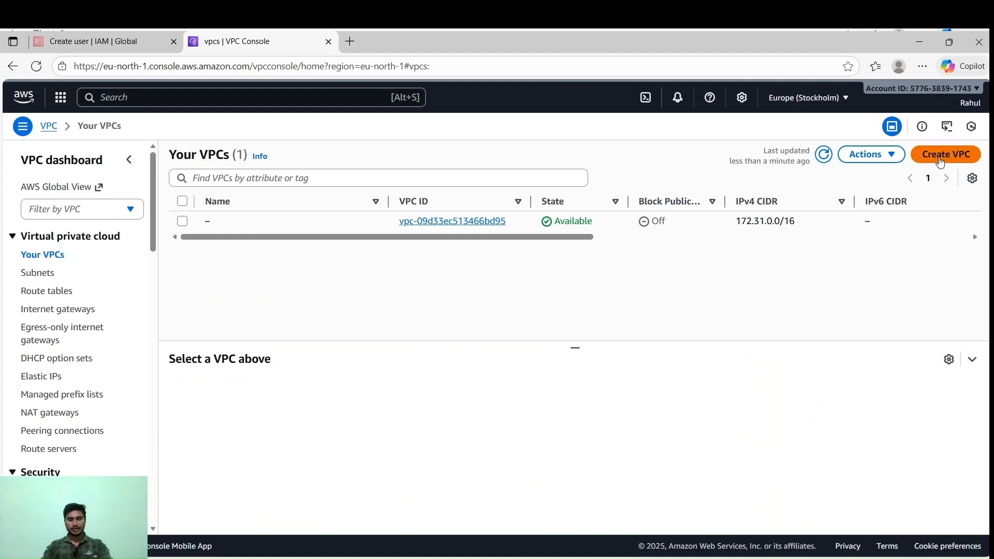
Step: Start a new VPC with the VPC only option and set its name tag to myinstancevpc12
click(940, 156)
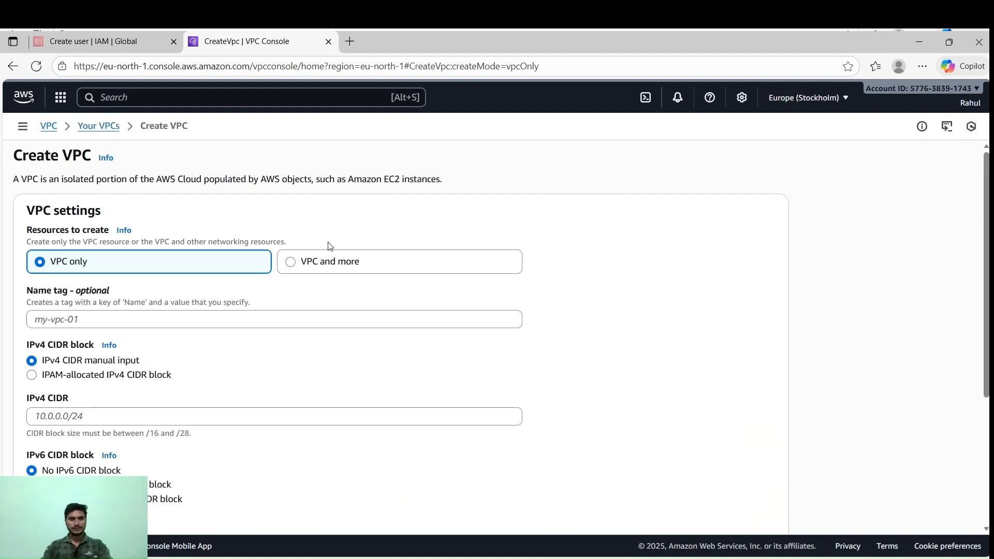
scroll(330, 246, down, 1)
click(156, 249)
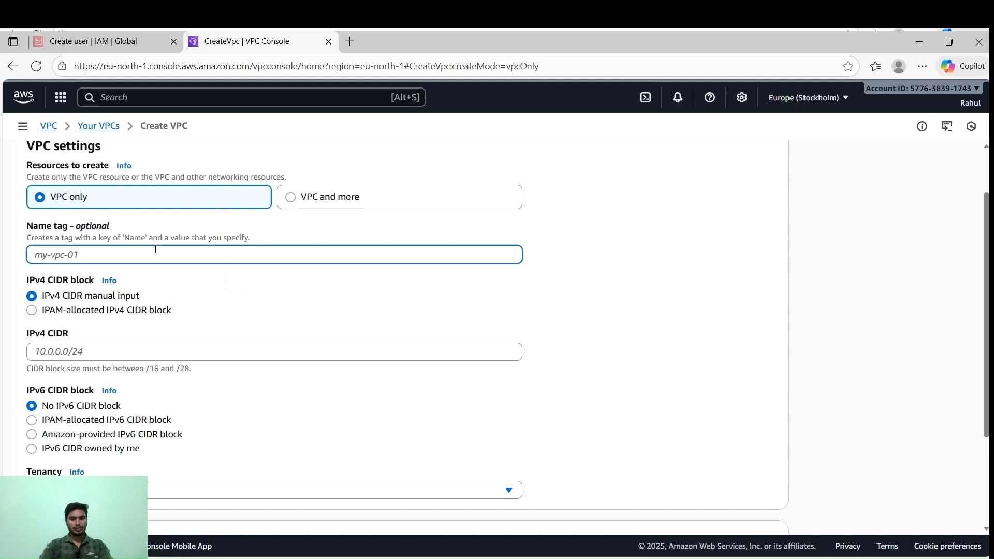
text(myvp)
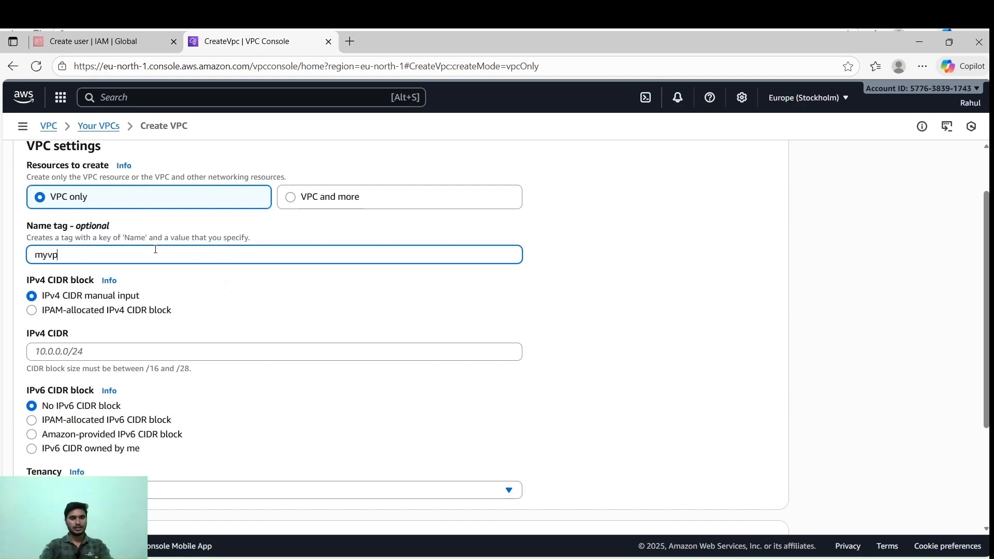
key(BackSpace)
key(BackSpace)
text(instancevpc)
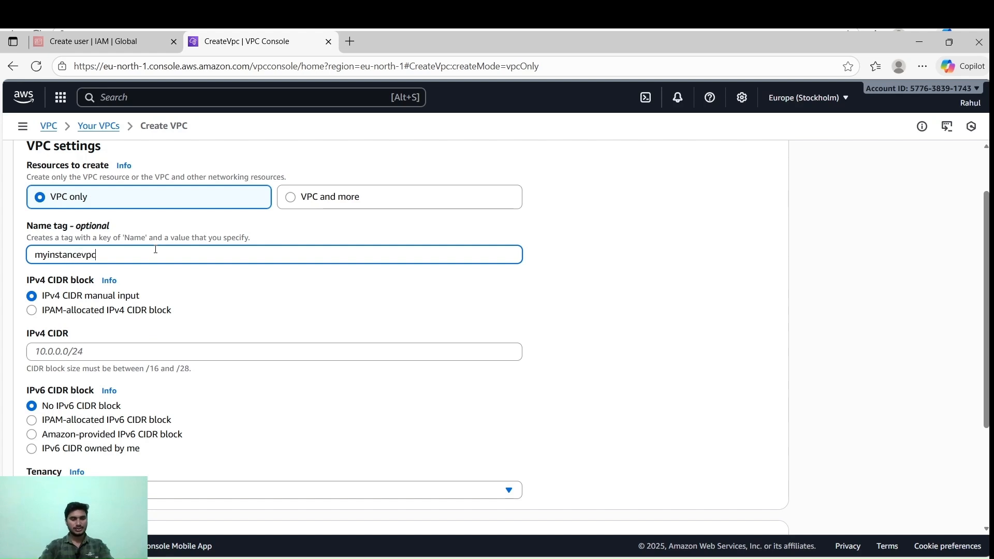
text(12)
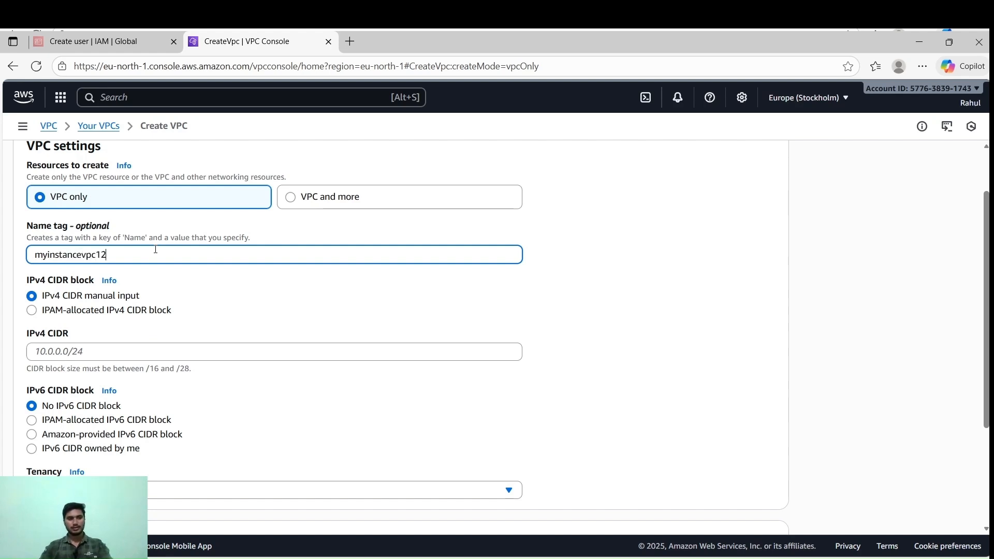
Step: Set the IPv4 CIDR to 192.168.0.0/24 and try to create the VPC with no IPv6 block and default tenancy
scroll(102, 253, up, 1)
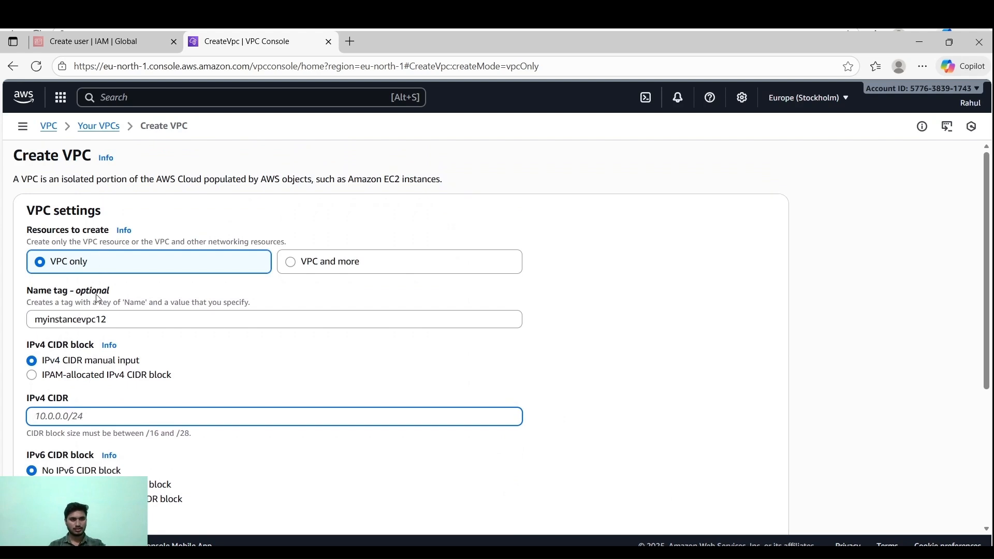
scroll(97, 311, down, 1)
scroll(145, 258, down, 1)
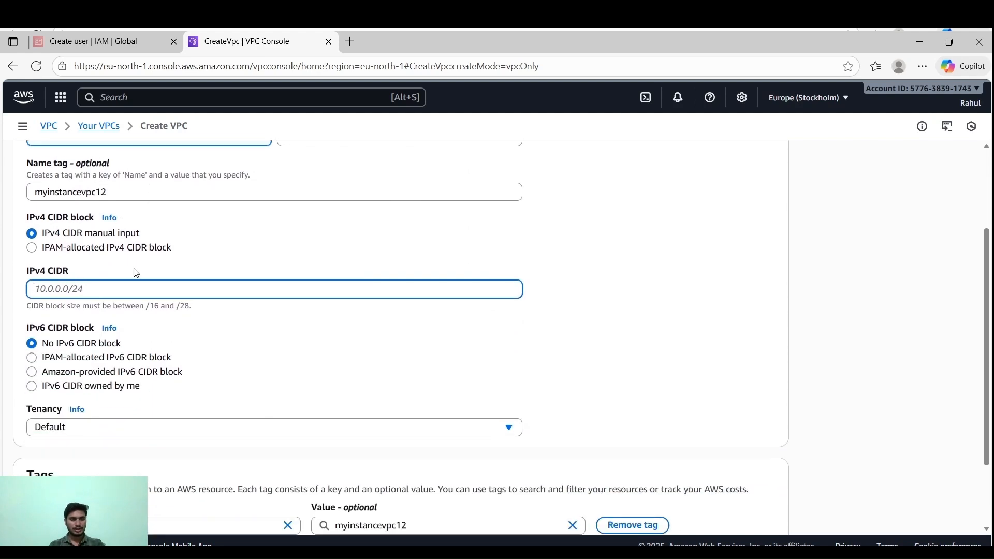
text(1)
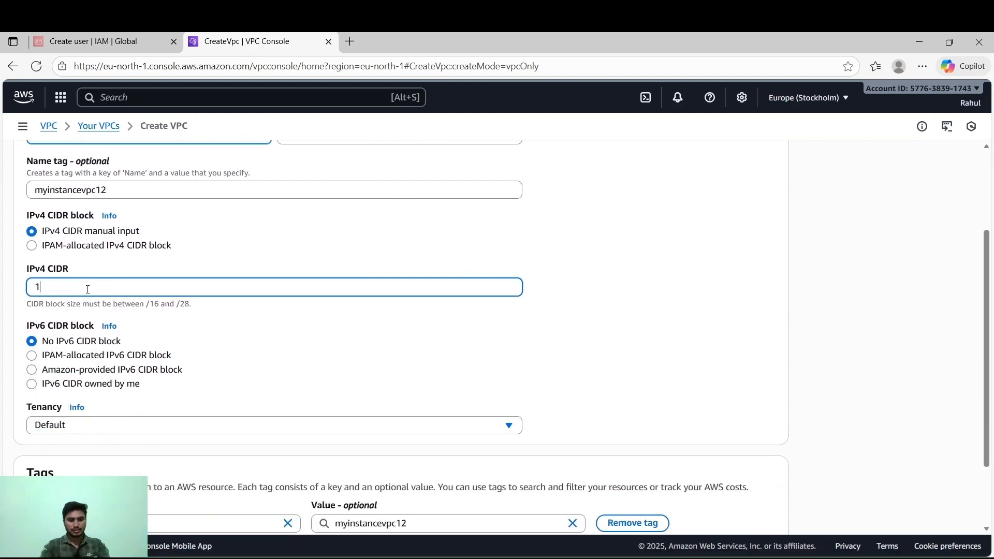
text(92.168)
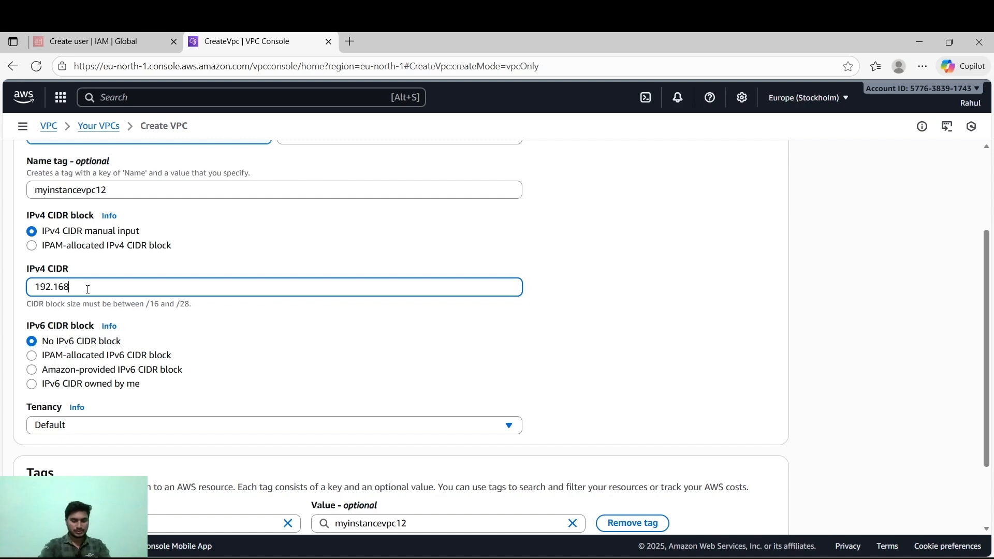
text(.0.0)
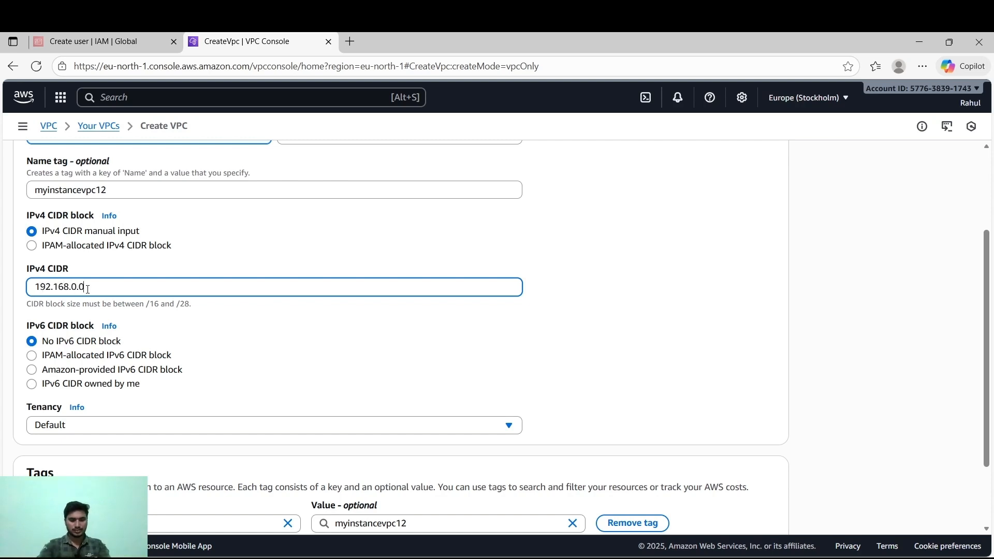
text(/24)
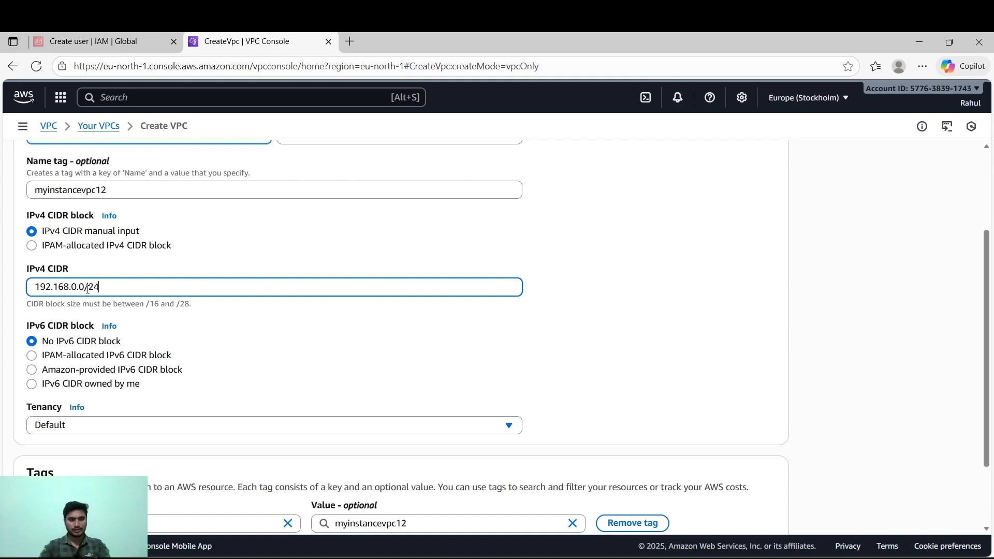
scroll(88, 288, down, 3)
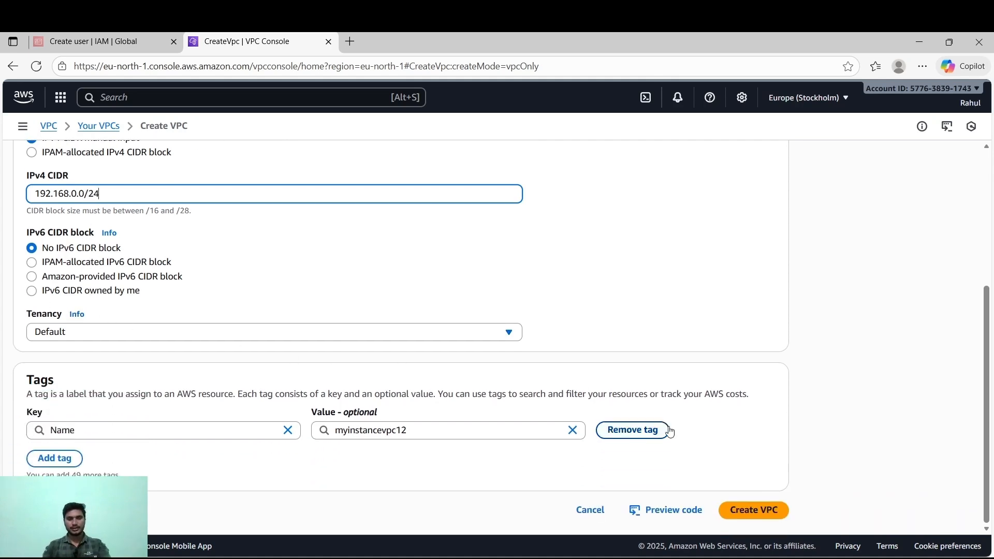
click(740, 510)
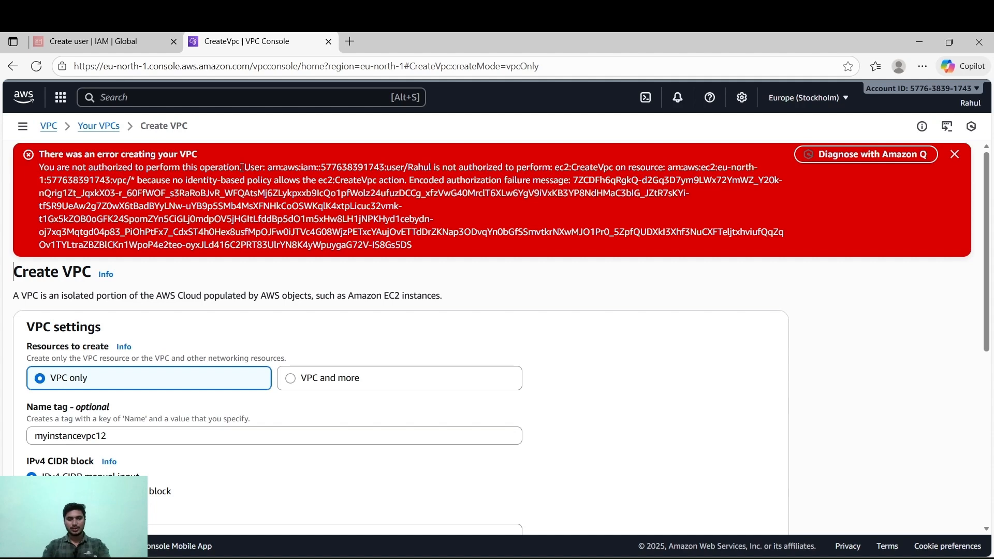
key(alt+Tab)
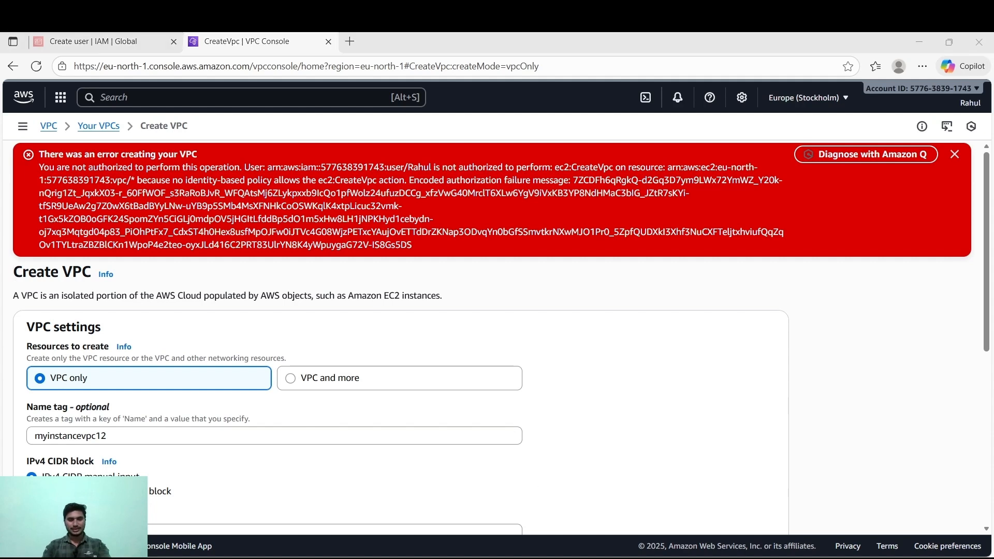